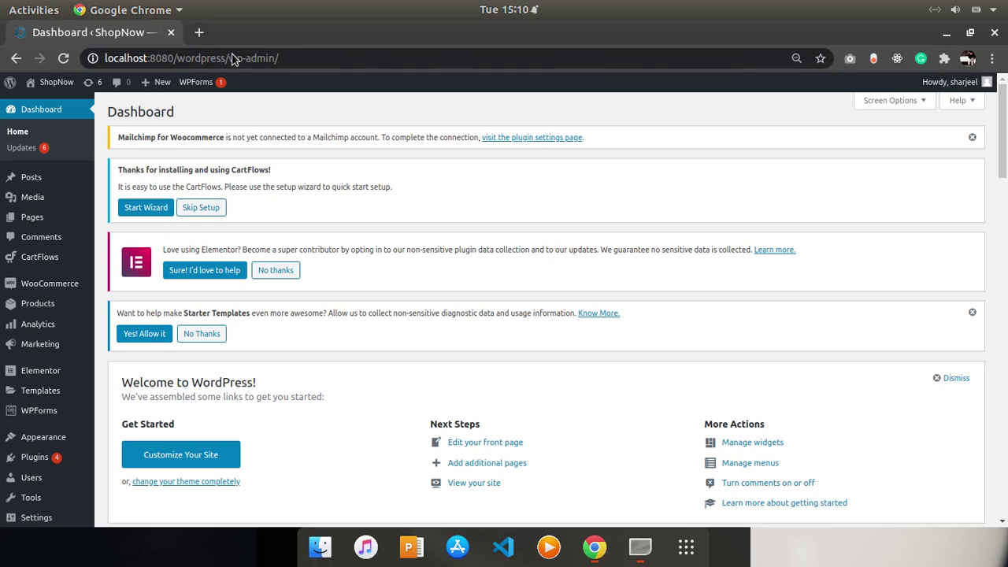
Open the WooCommerce home page and look over its inbox, setup tasks and stats overview
mouse_move(36, 290)
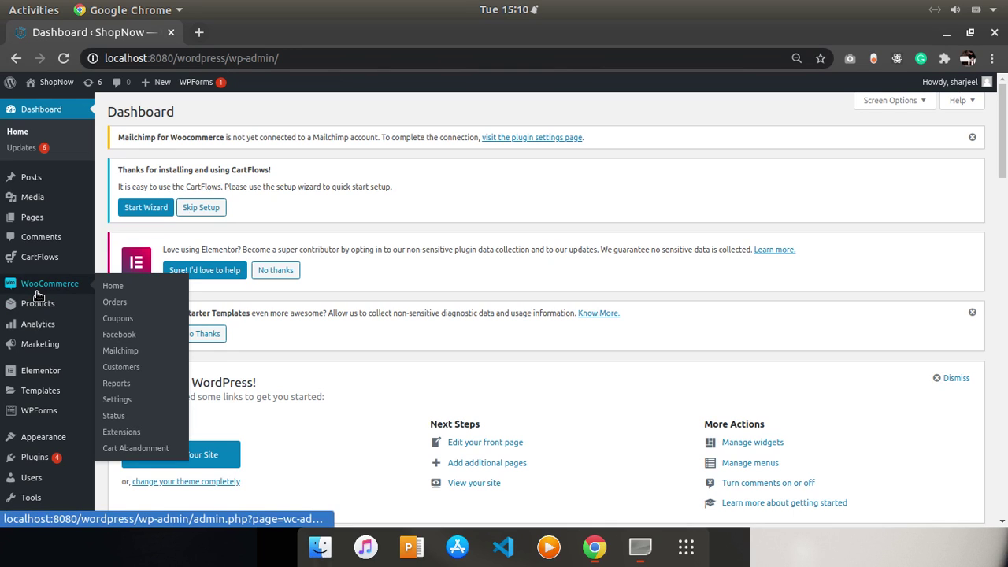
click(37, 291)
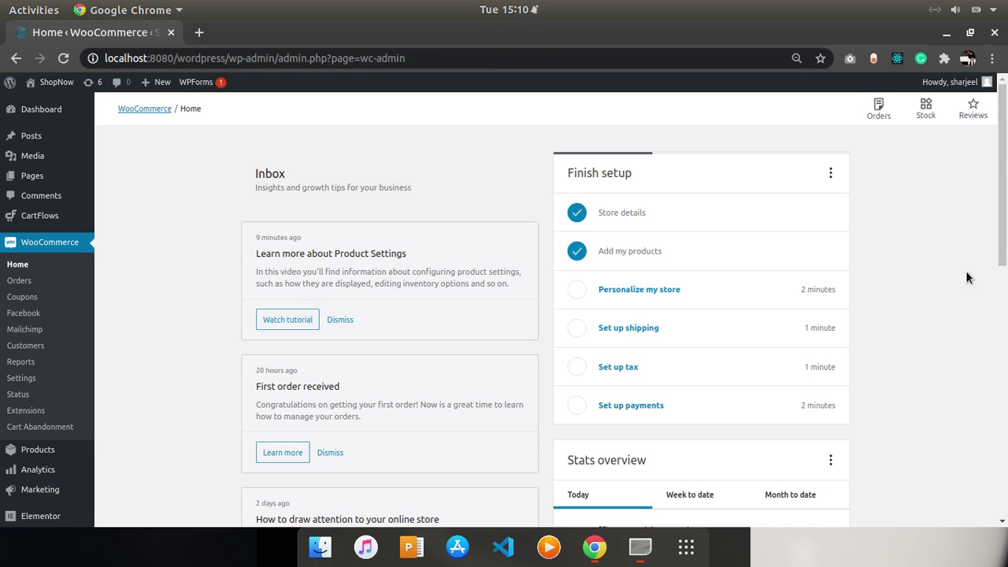
drag(1004, 206, 997, 285)
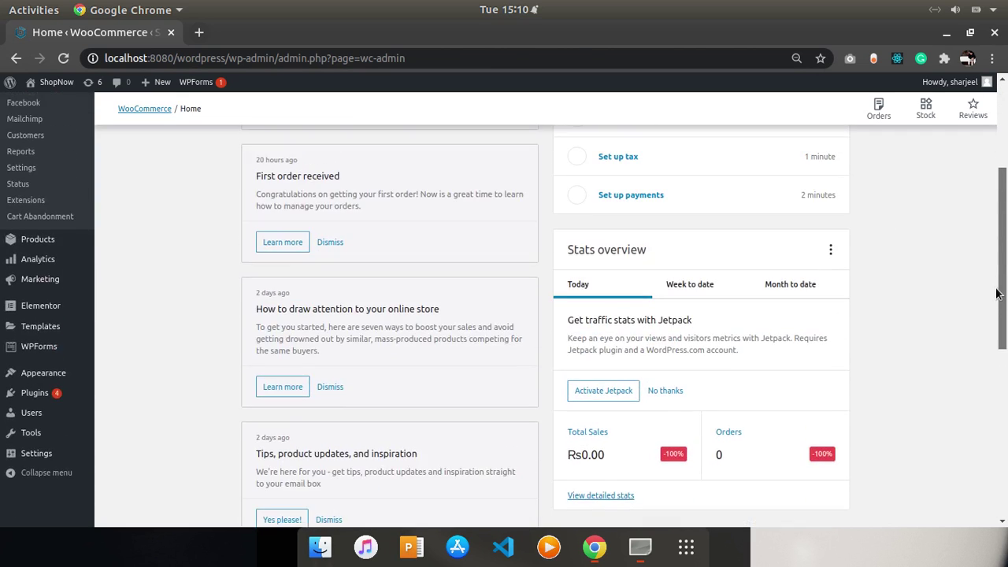
Open the Analytics overview and examine its performance figures, charts, leaderboards and available date range presets
click(45, 260)
mouse_move(49, 263)
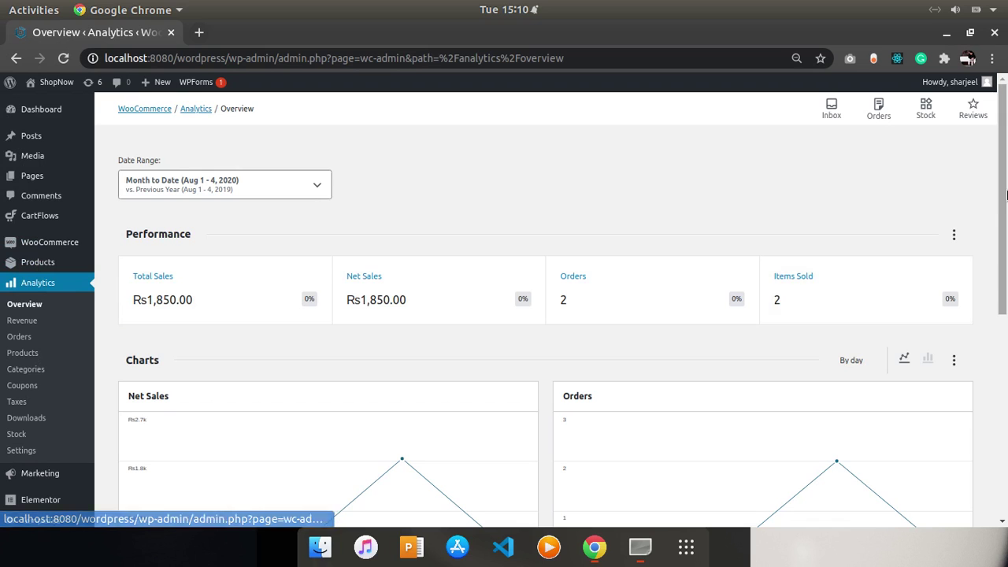
drag(1000, 212, 1001, 328)
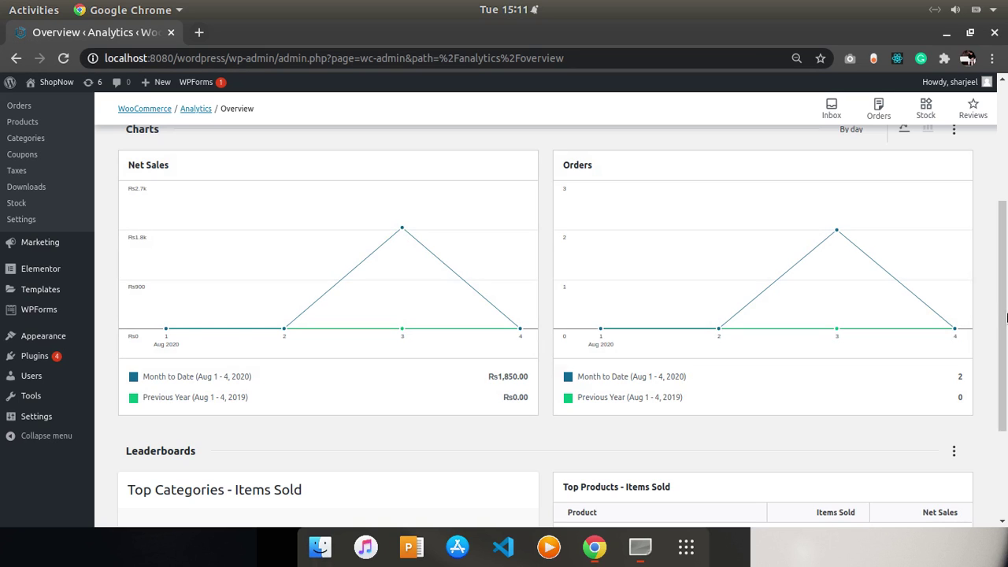
drag(1001, 346, 1000, 432)
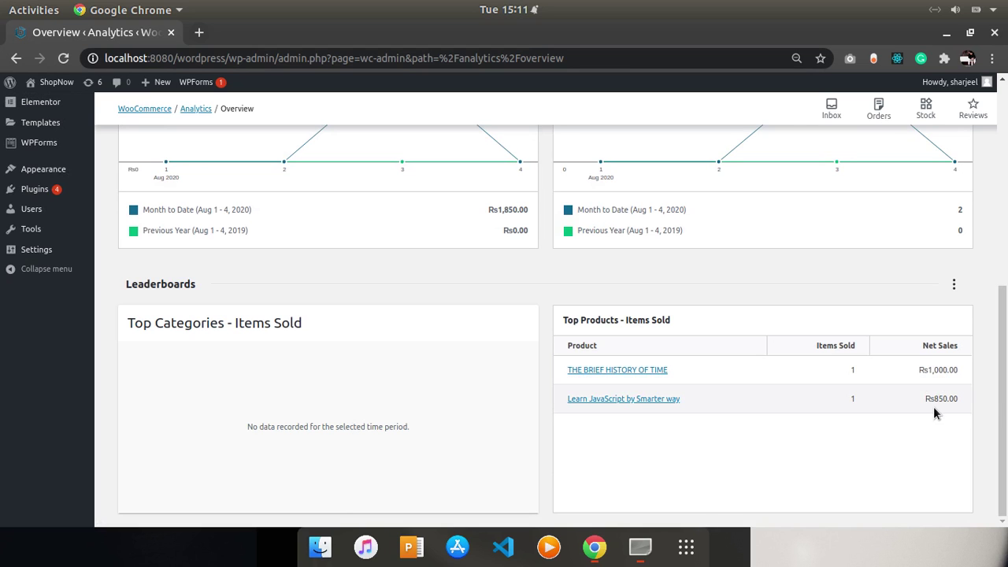
drag(1001, 433, 1001, 233)
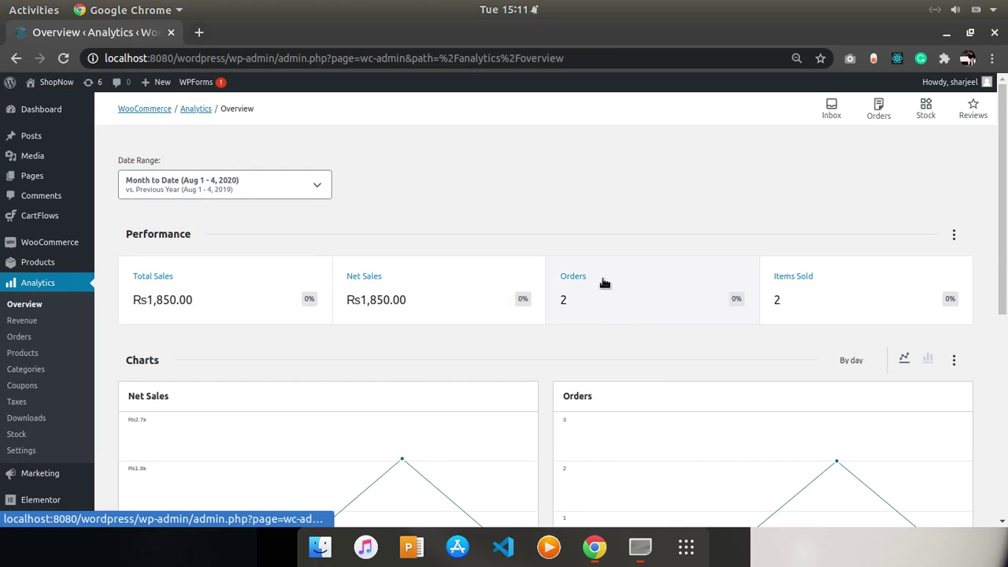
click(284, 196)
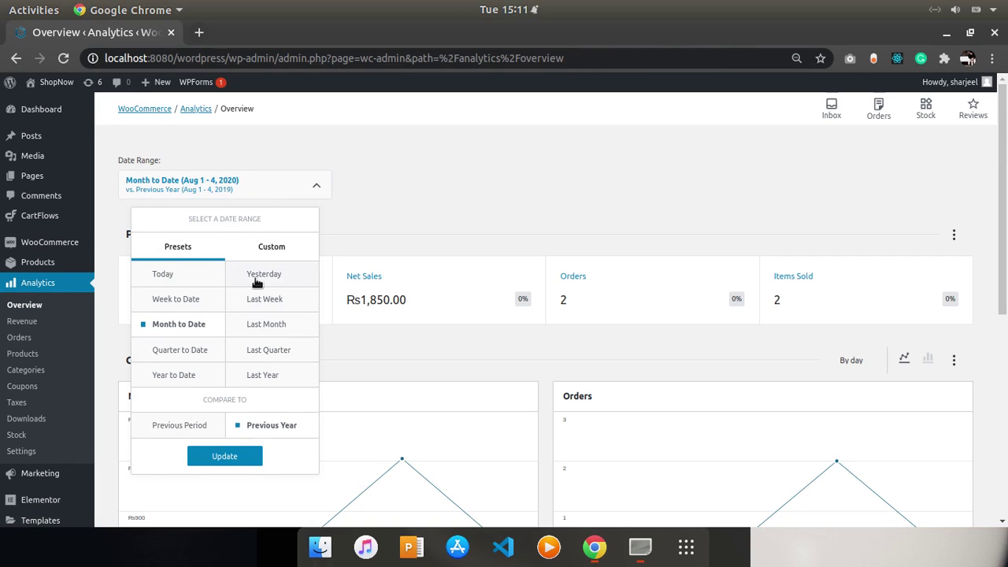
click(435, 167)
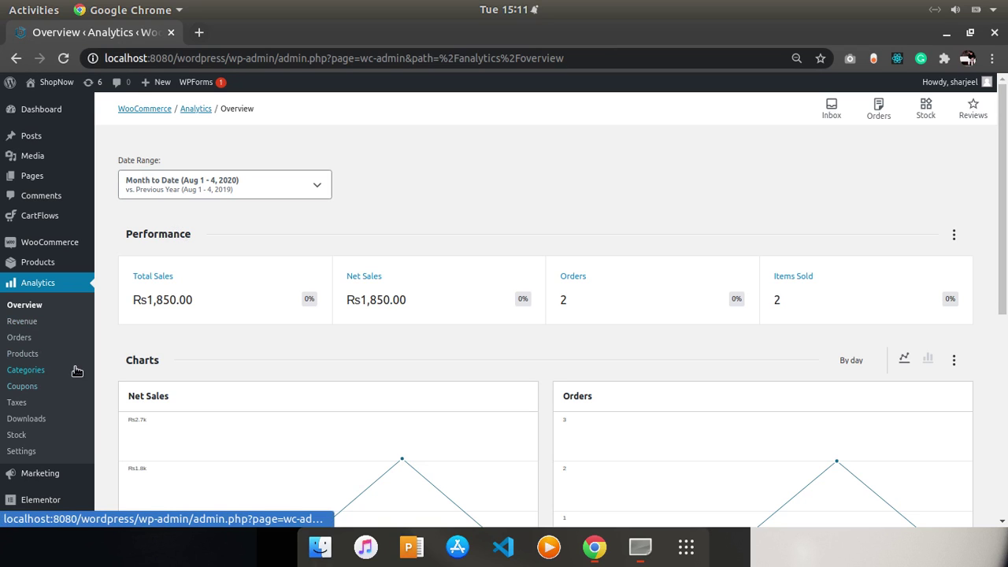
View the Orders analytics report, and bring up the list of individual WooCommerce orders
click(21, 337)
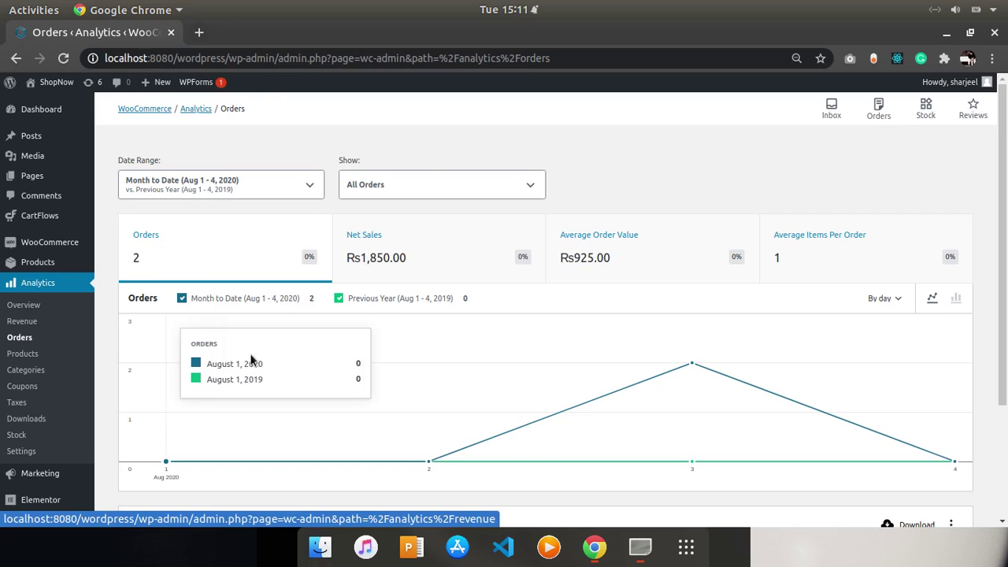
mouse_move(31, 241)
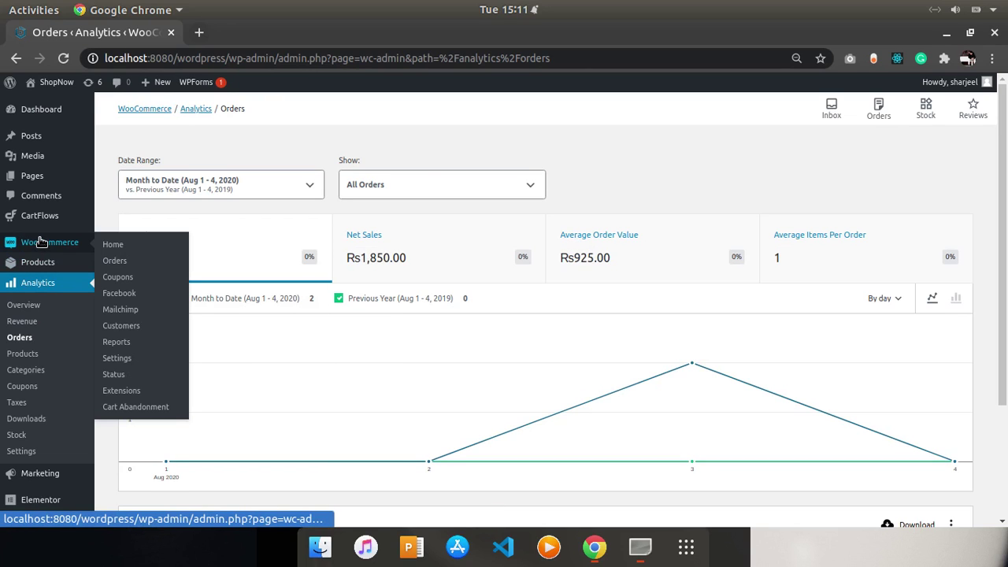
click(115, 260)
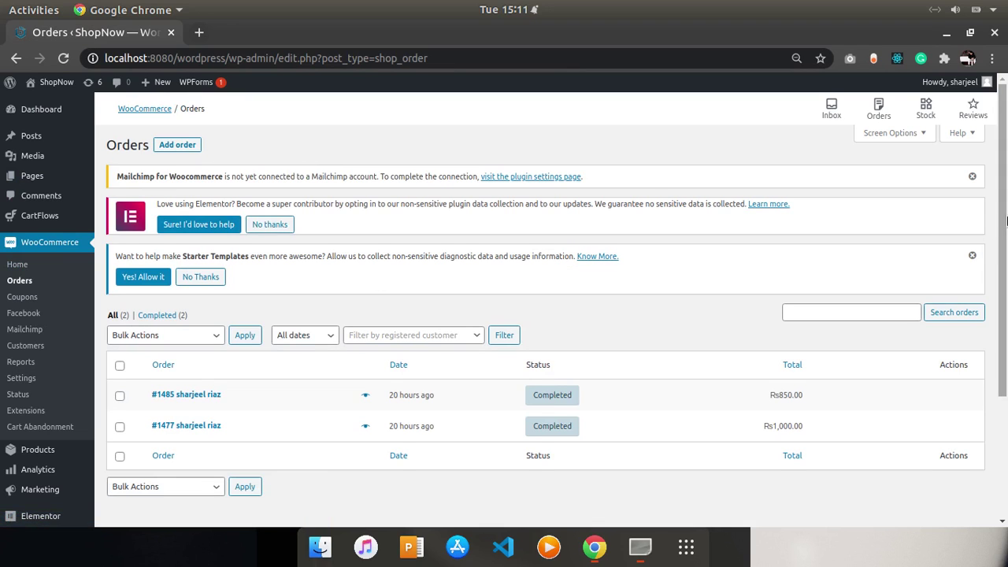
scroll(937, 275, down, 2)
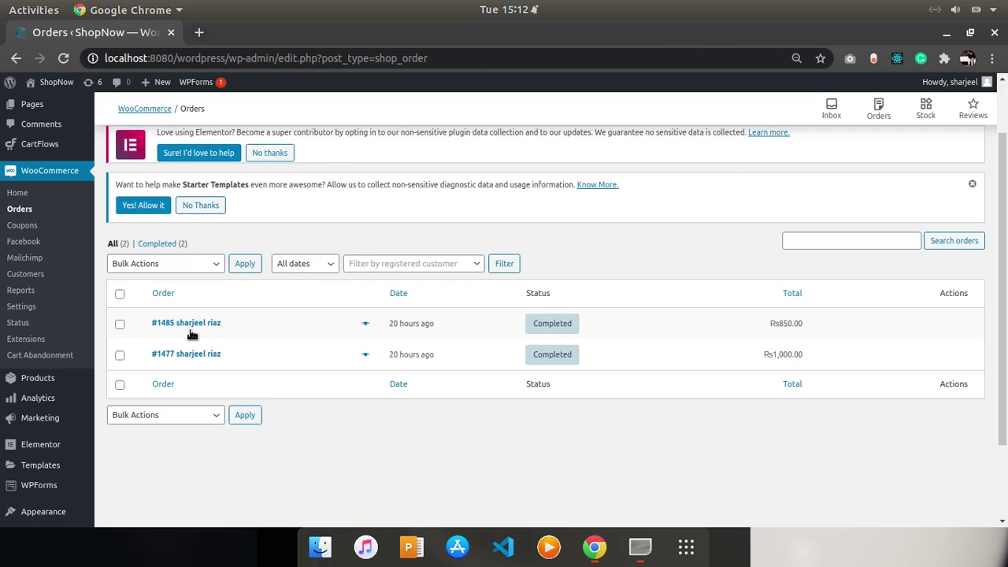
Open the ShopNow storefront in a separate browser tab and switch to it
click(199, 32)
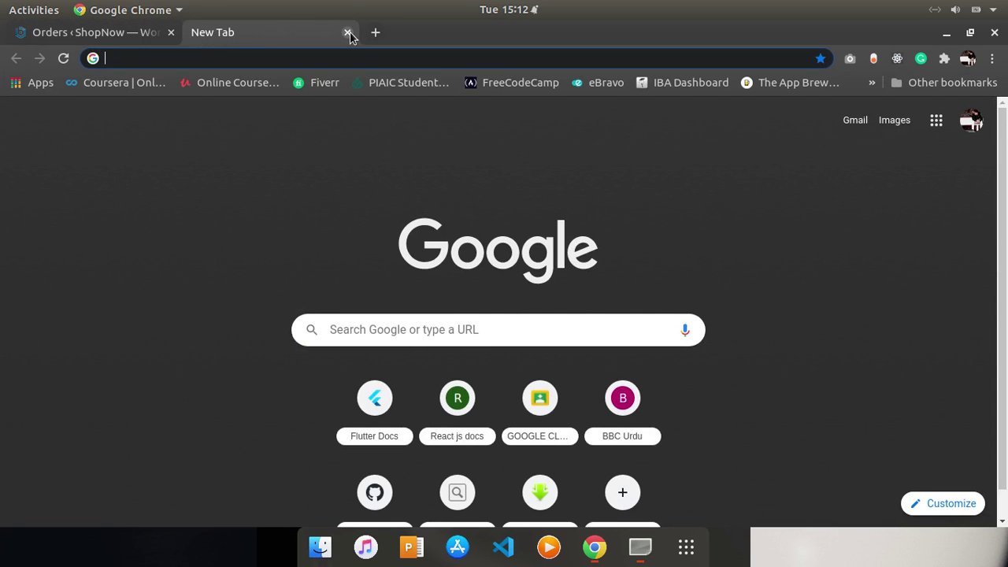
click(347, 32)
mouse_move(57, 87)
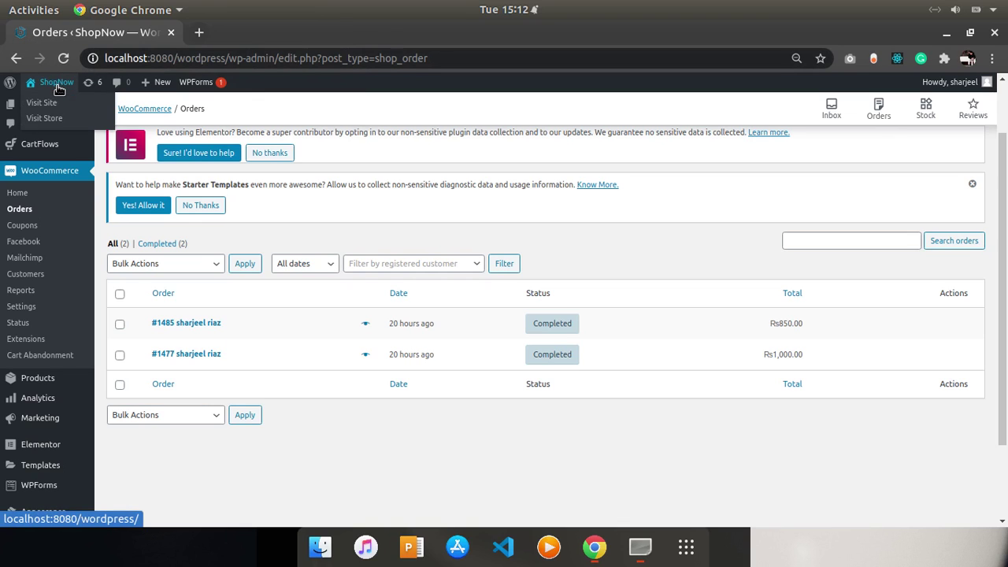
right_click(54, 111)
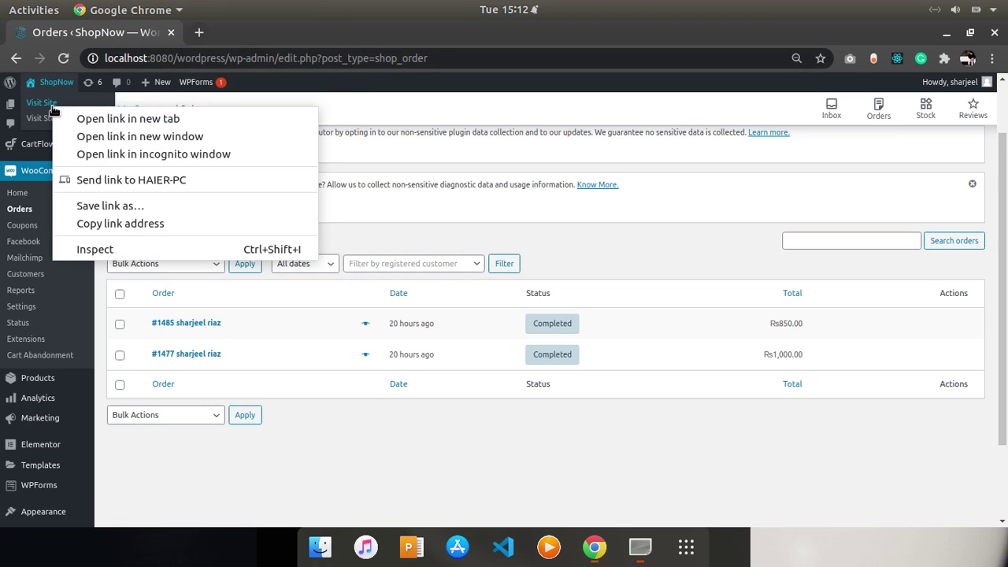
click(71, 119)
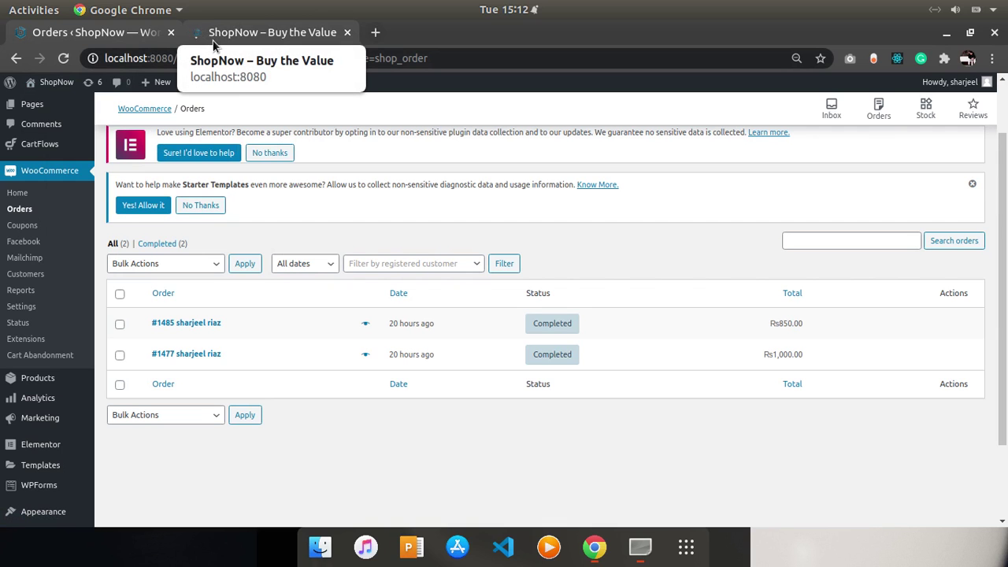
click(213, 44)
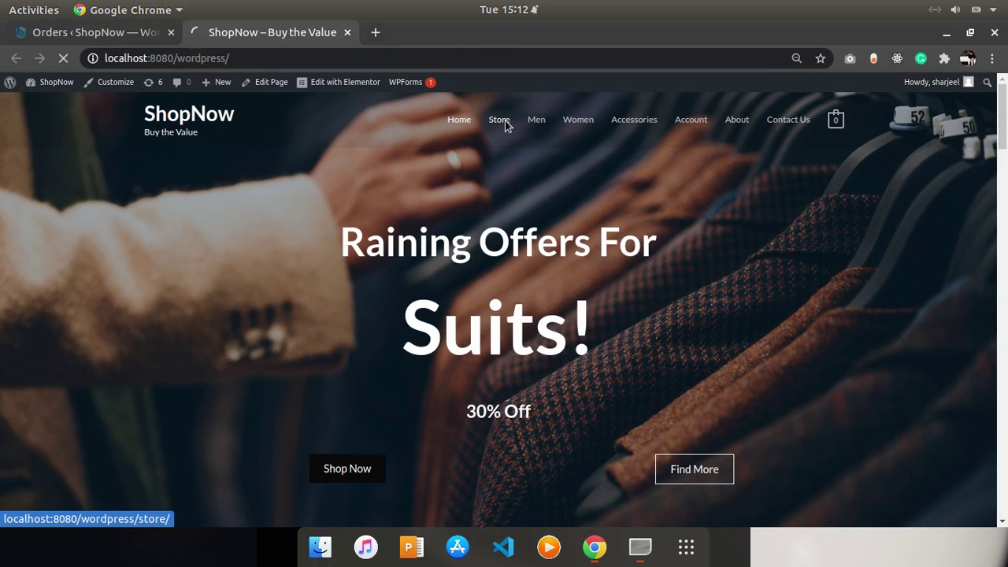
Browse the store's product catalogue and go to its second page
click(505, 122)
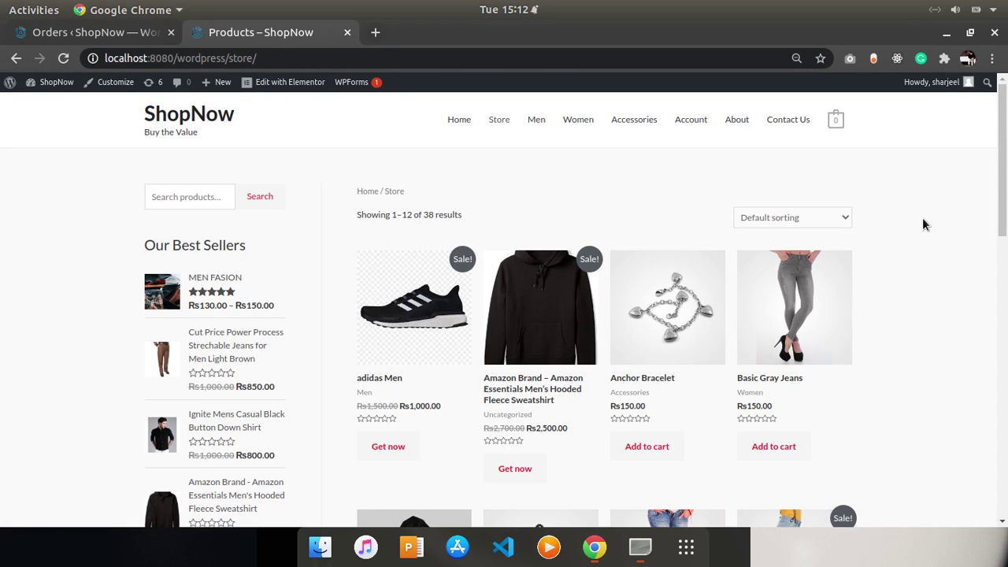
drag(1004, 185, 1004, 294)
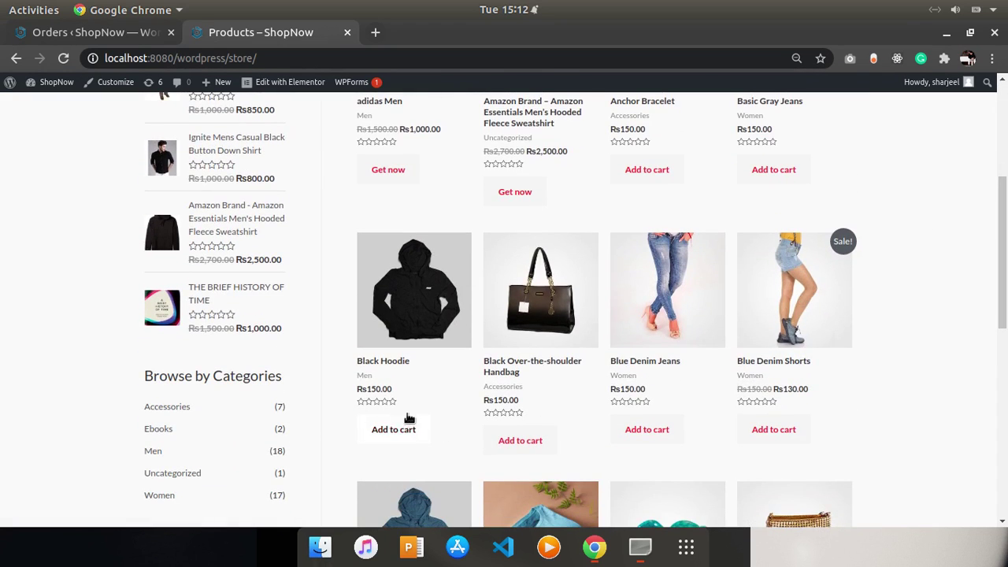
drag(1003, 275, 1004, 187)
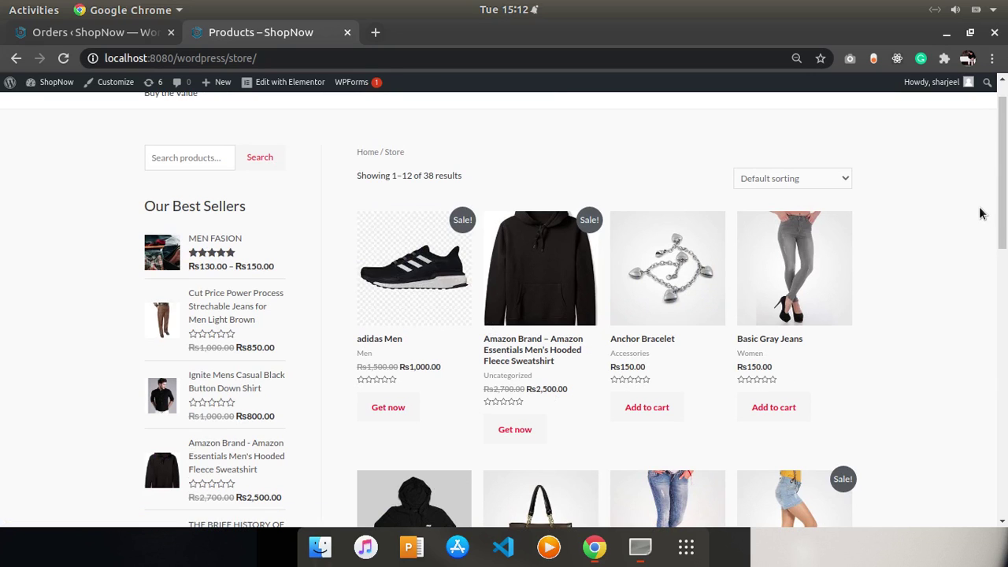
drag(1004, 214, 1005, 409)
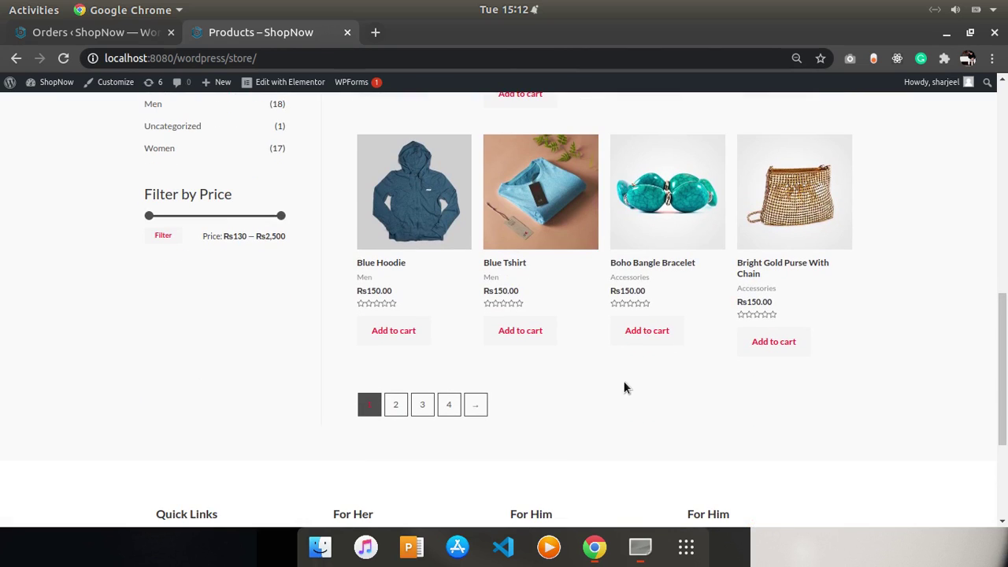
click(391, 403)
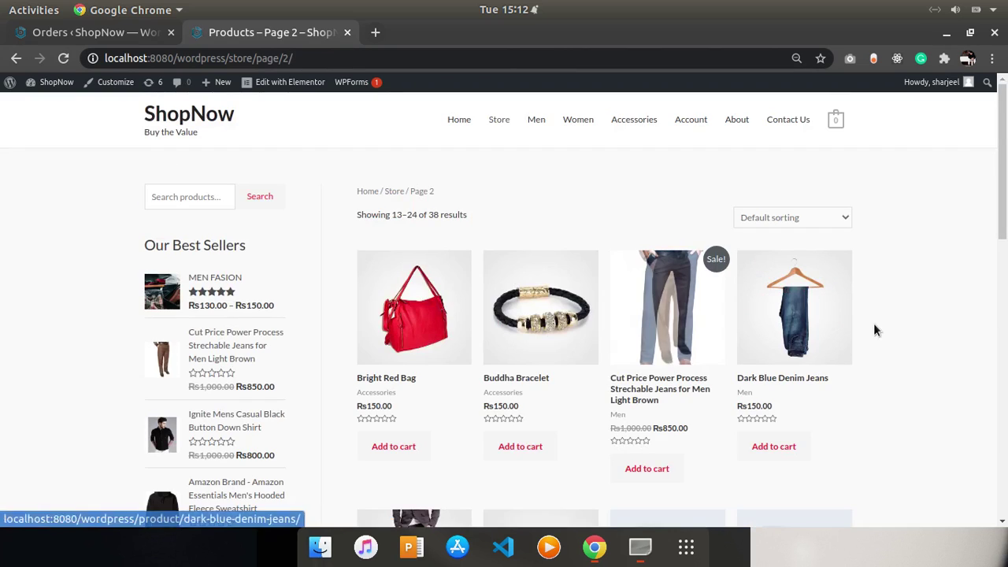
Add the Cut Price Power Process Strechable Jeans for Men Light Brown to the cart and update its quantity to 2
click(648, 476)
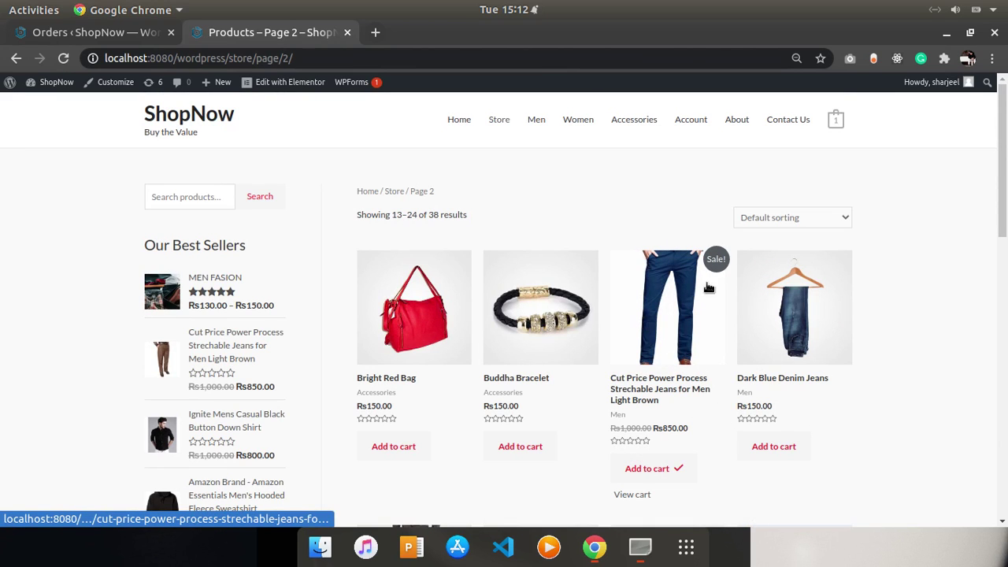
click(622, 499)
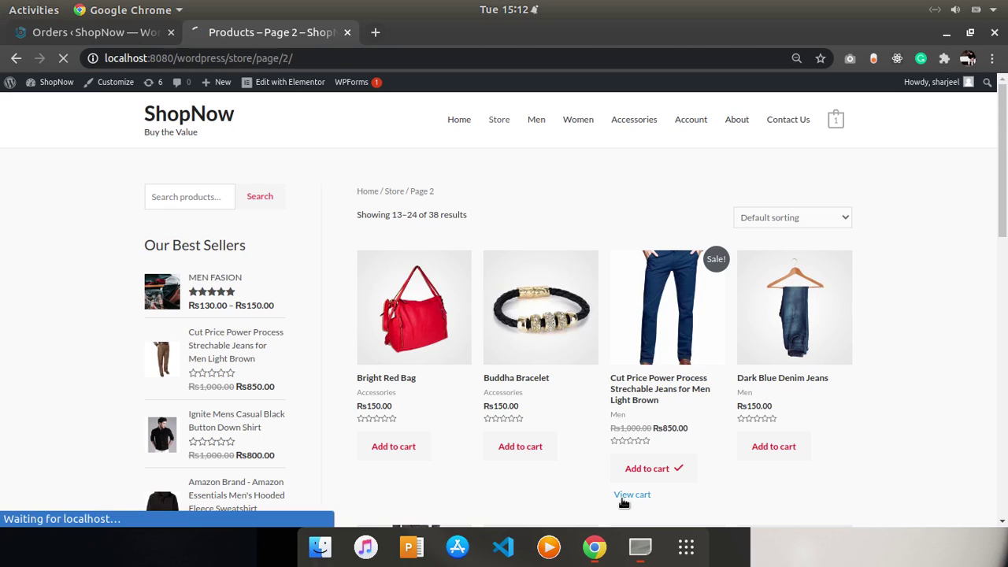
scroll(1002, 190, down, 3)
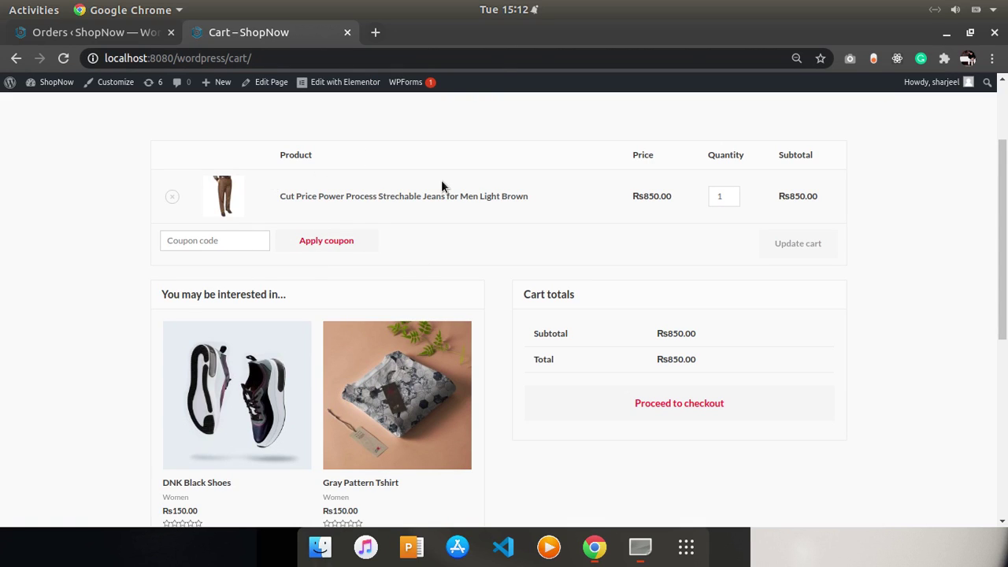
click(729, 193)
click(799, 254)
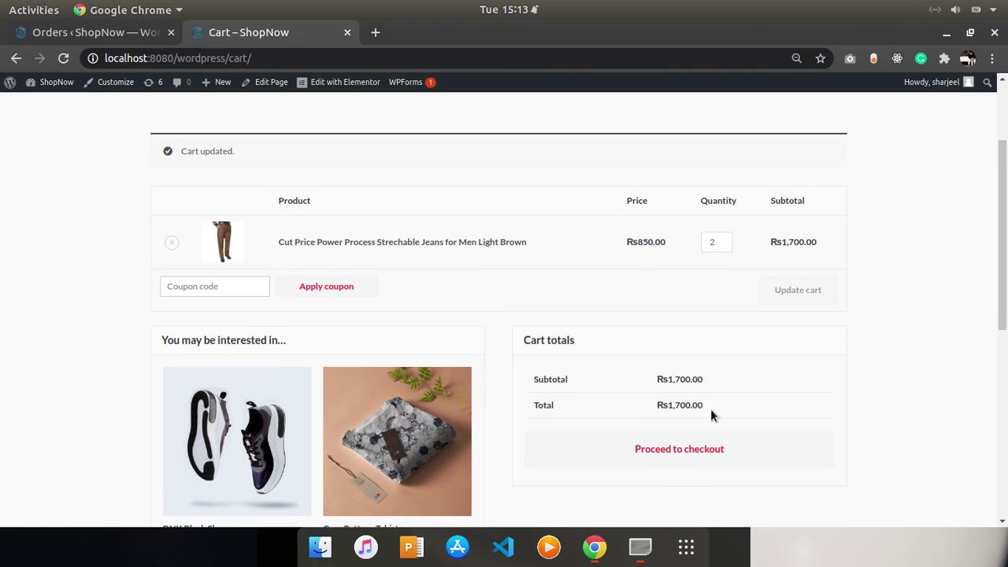
Proceed to checkout with the prefilled billing details and place the order with cash on delivery
click(677, 447)
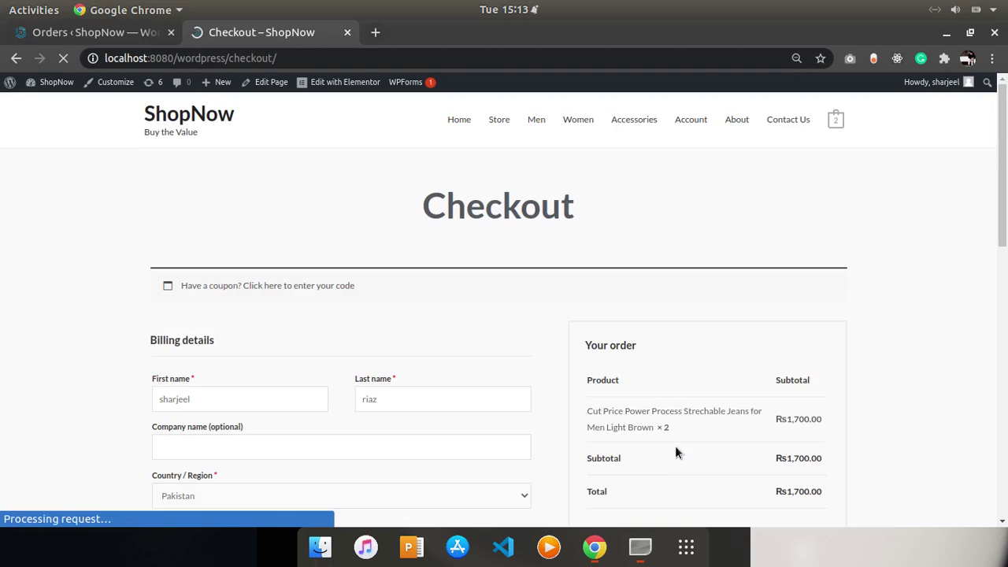
drag(1005, 174, 1006, 331)
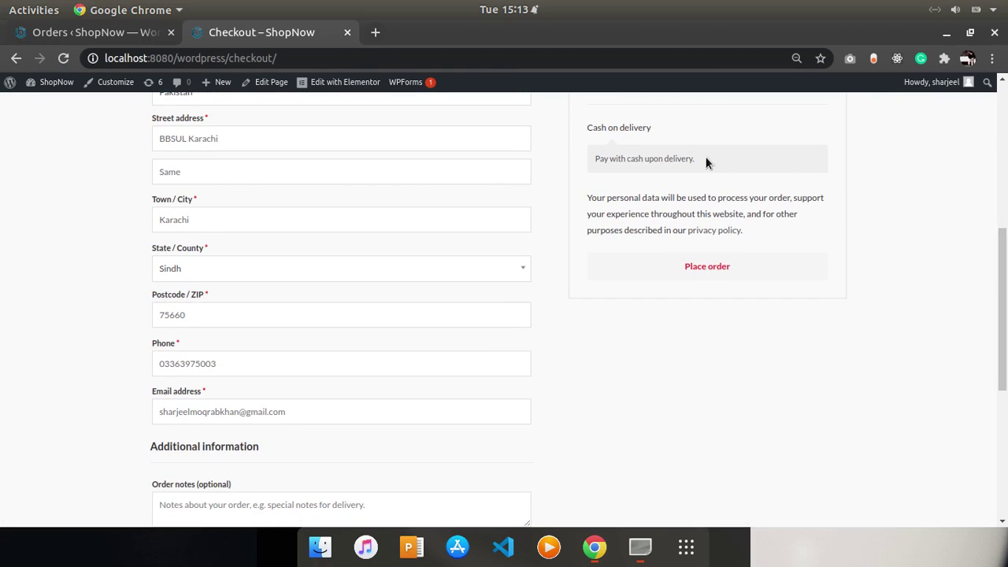
drag(697, 161, 573, 163)
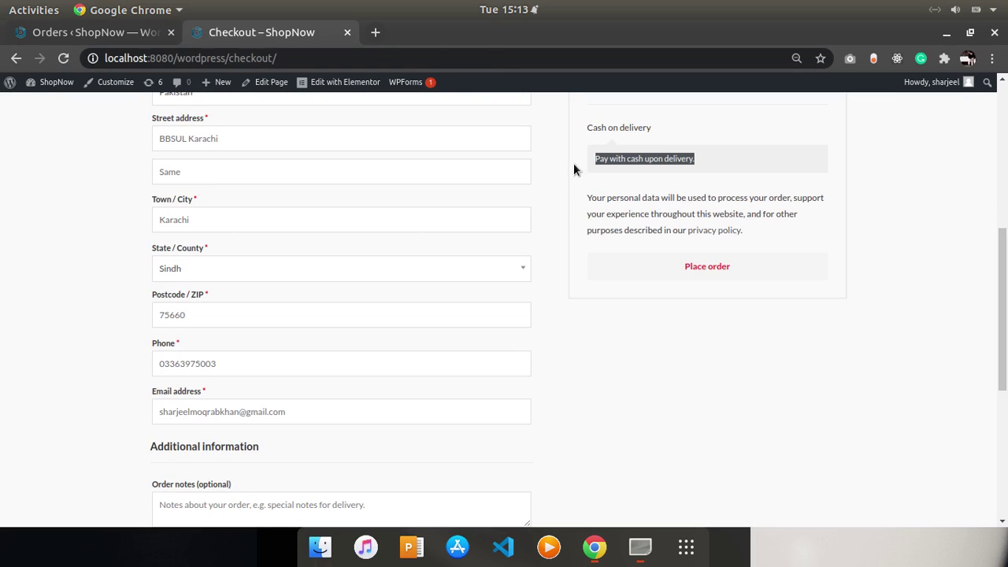
click(728, 272)
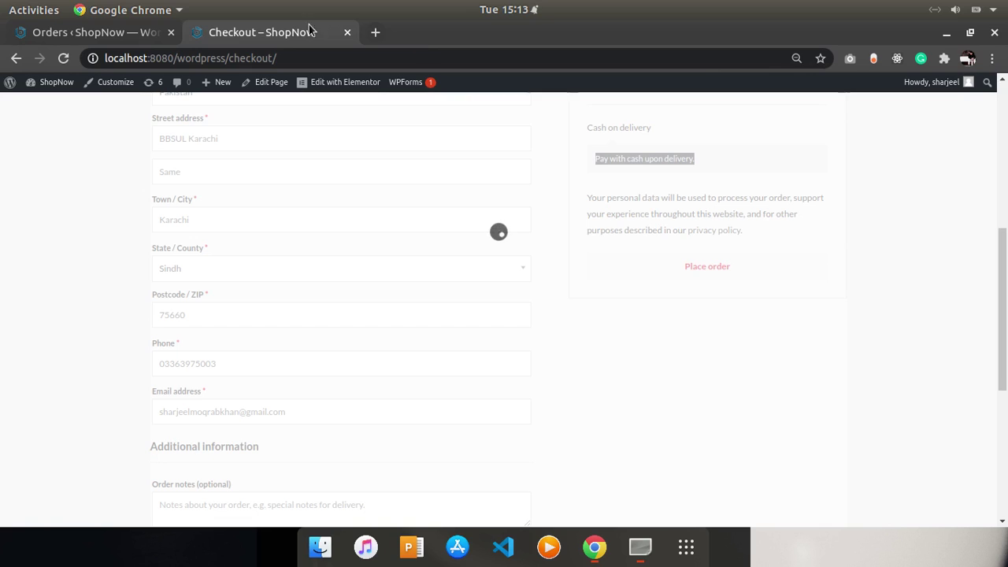
Return to the admin orders list, reload it, and open the newest order to review its details
click(118, 32)
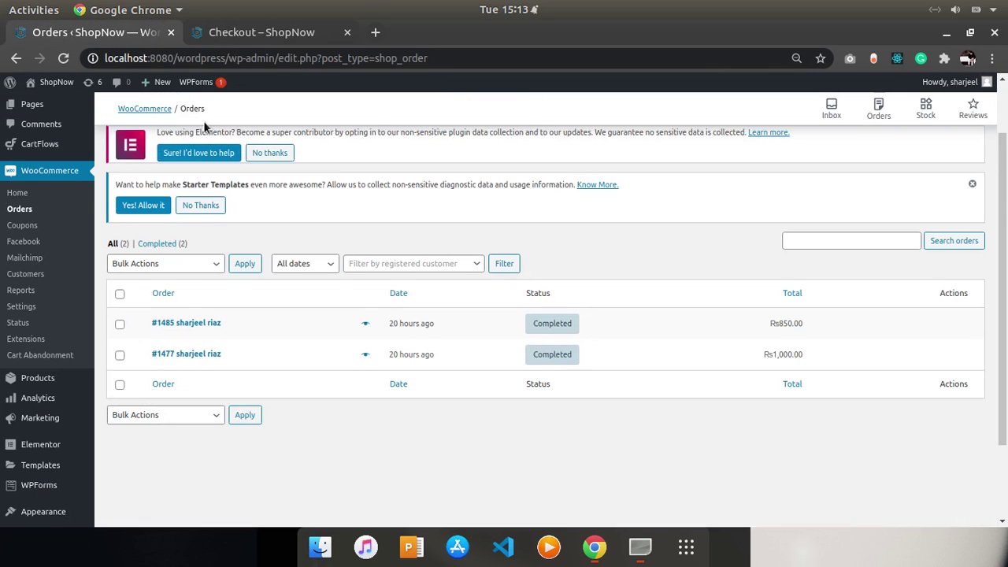
click(64, 61)
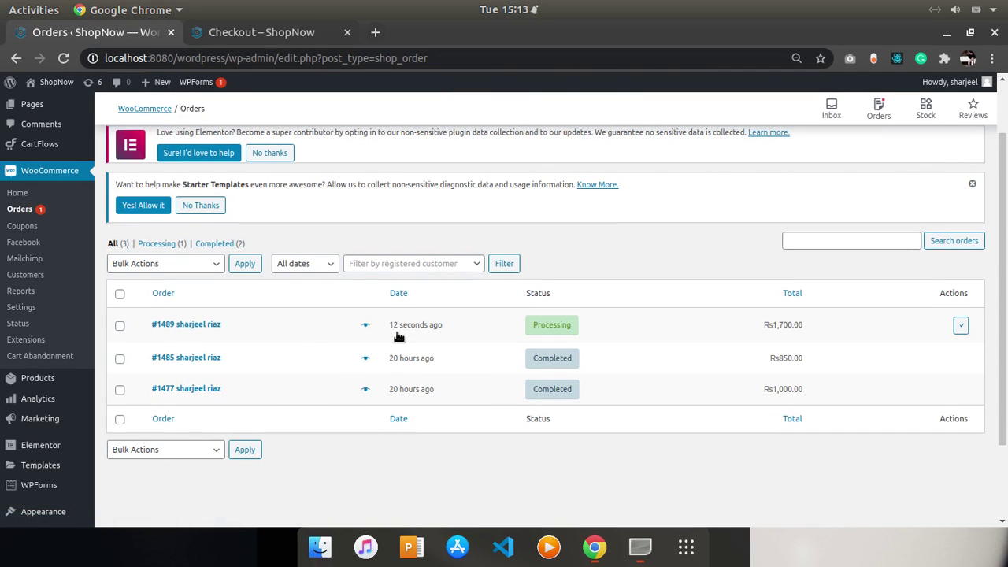
click(195, 331)
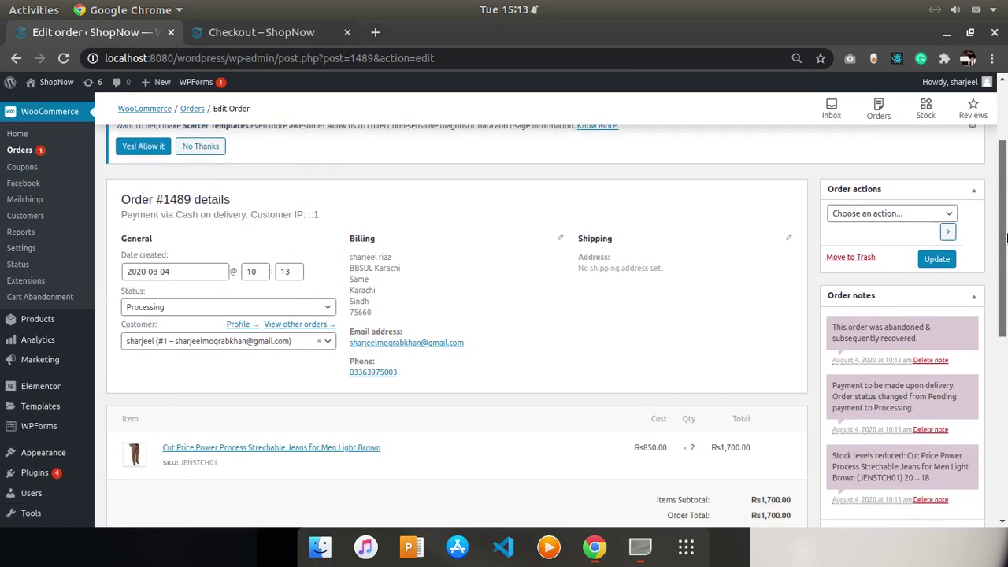
drag(1005, 167, 1005, 243)
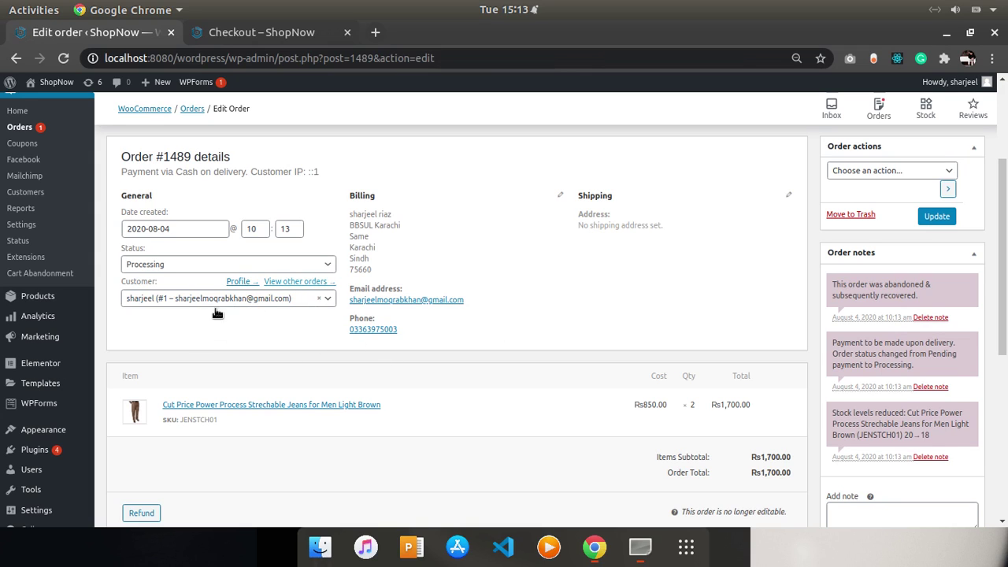
Return to the orders list and mark the newest order, totalling Rs1,700.00, as complete
drag(161, 158, 134, 157)
click(193, 110)
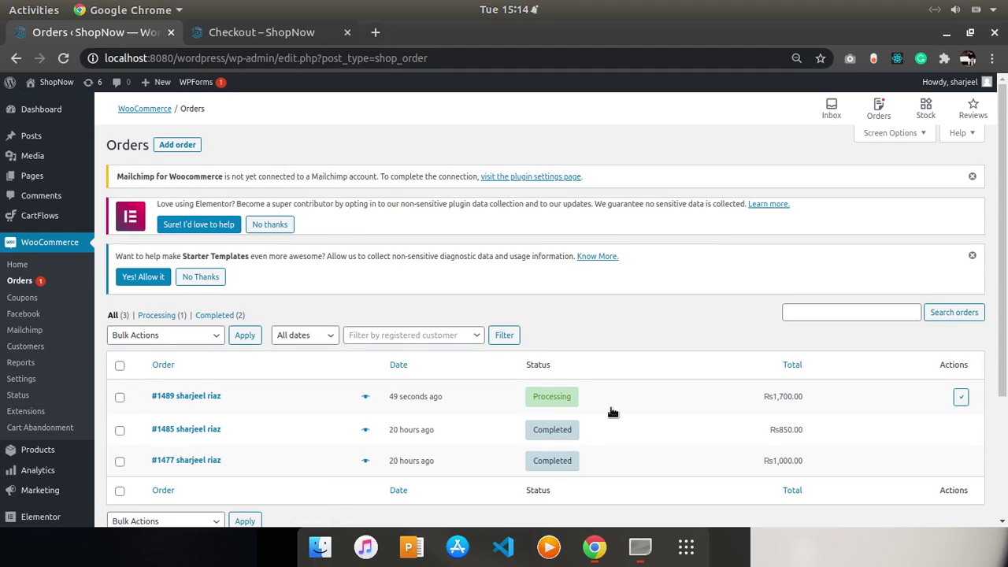
mouse_move(534, 409)
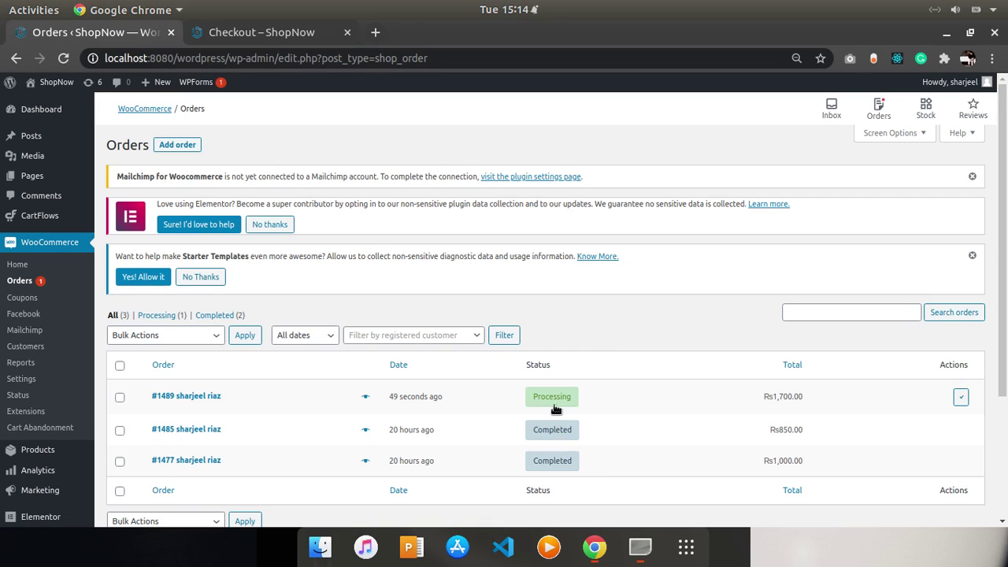
click(962, 399)
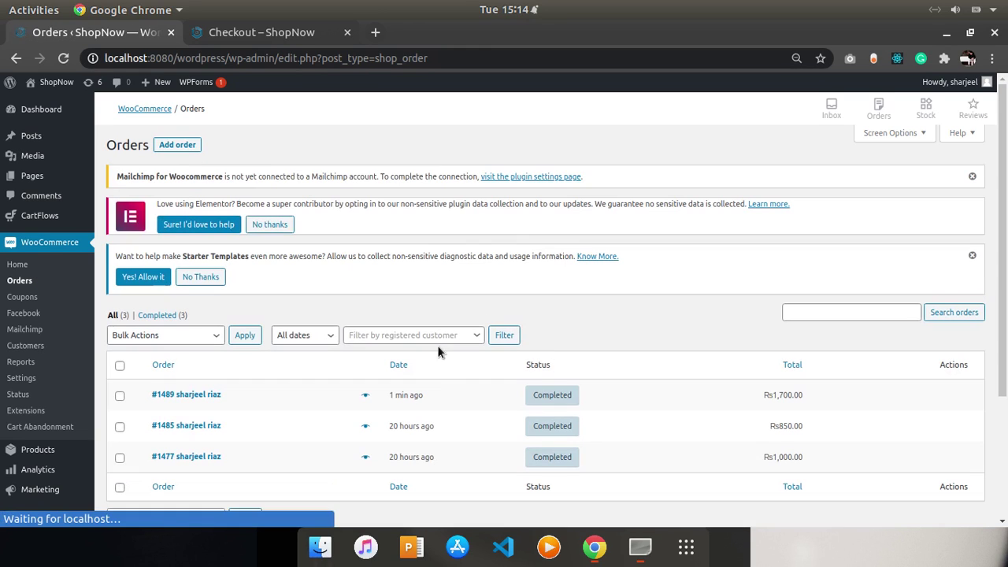
Change the status of the Rs850.00 order to on-hold with a bulk action
click(120, 428)
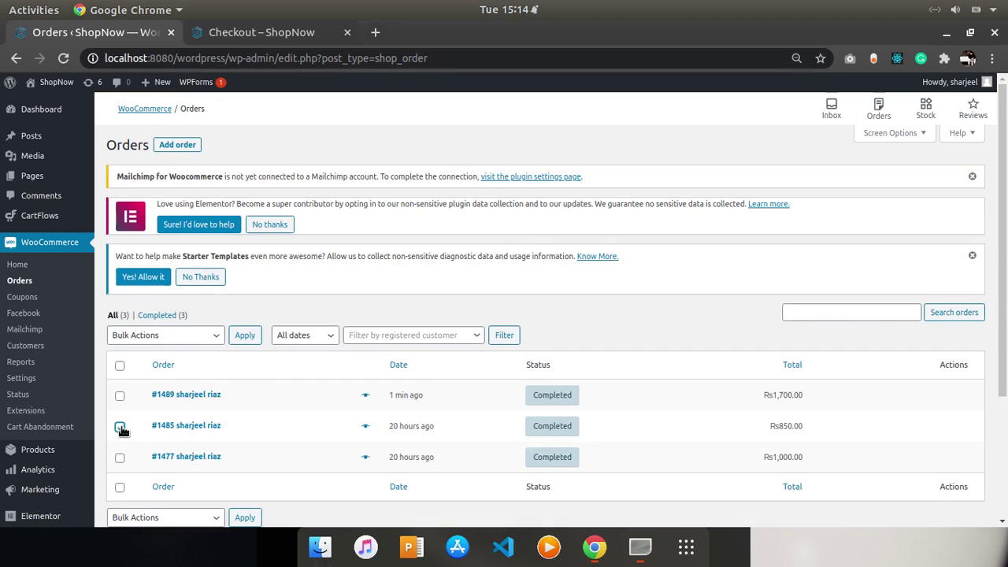
click(214, 336)
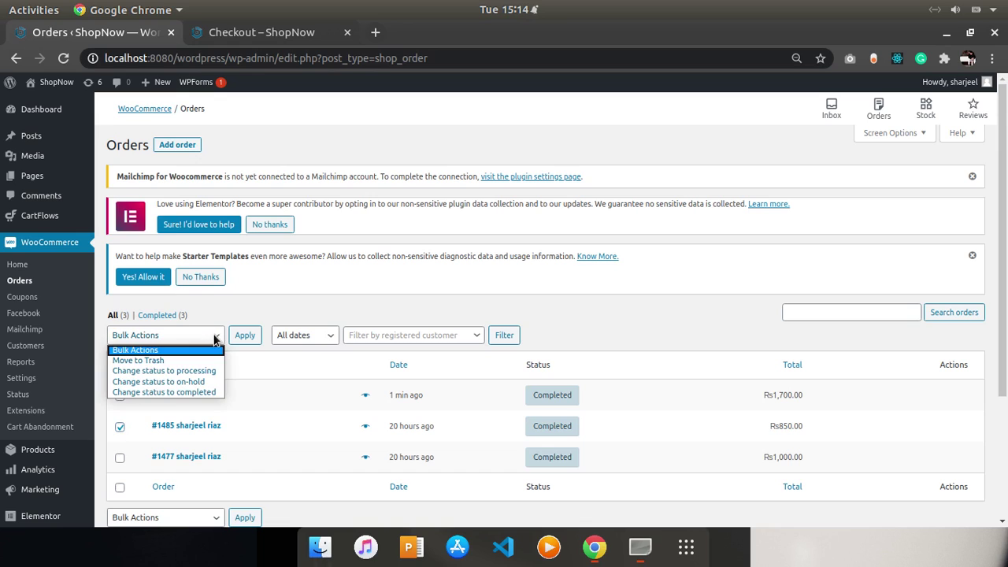
click(187, 383)
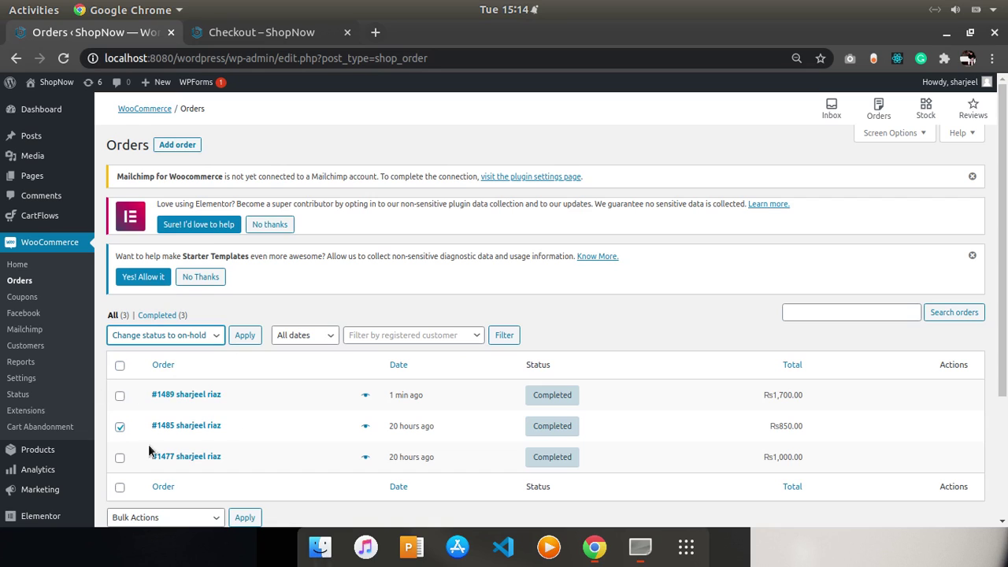
click(242, 336)
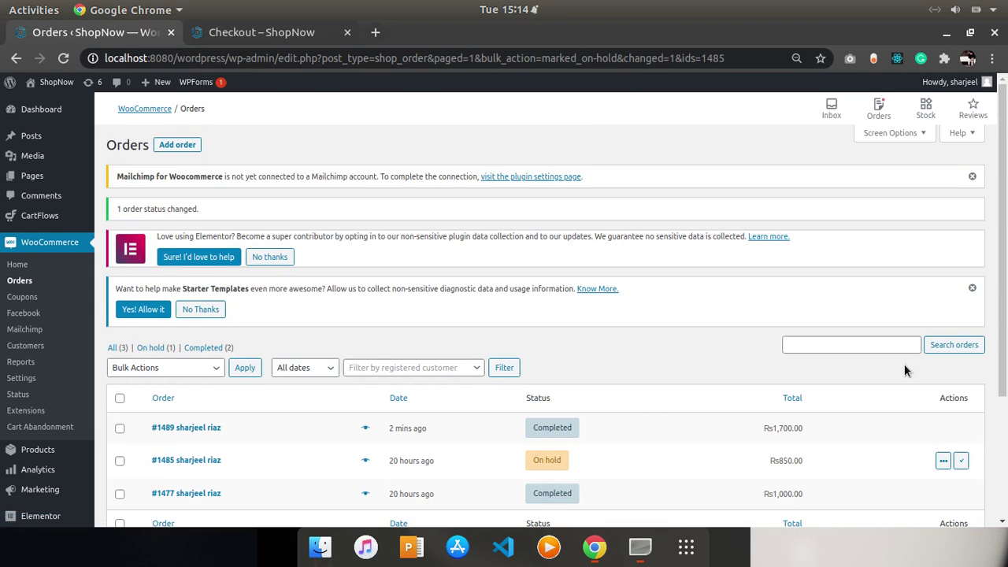
scroll(1004, 376, down, 3)
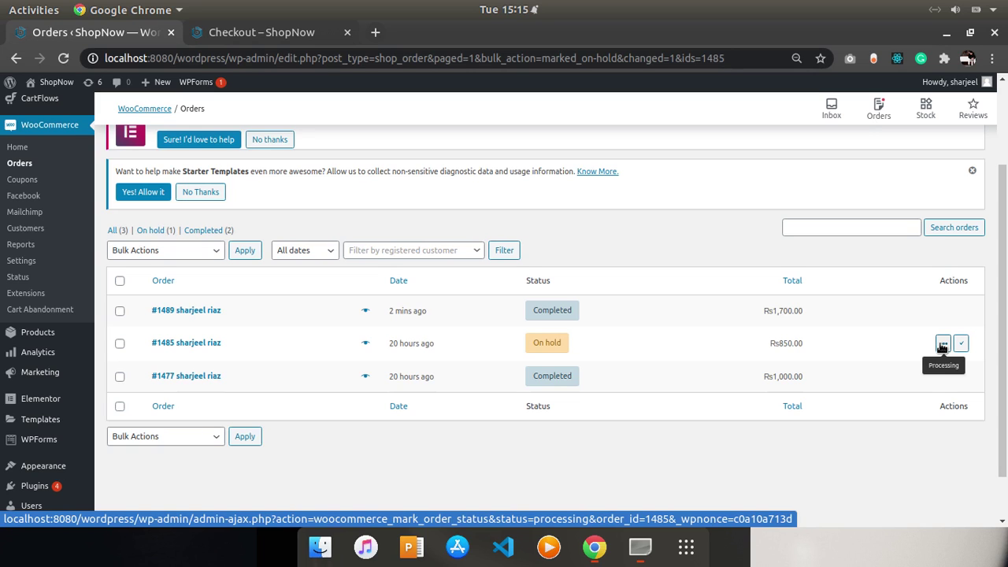
In the storefront, go to the customer's account page and review the available downloads
click(291, 32)
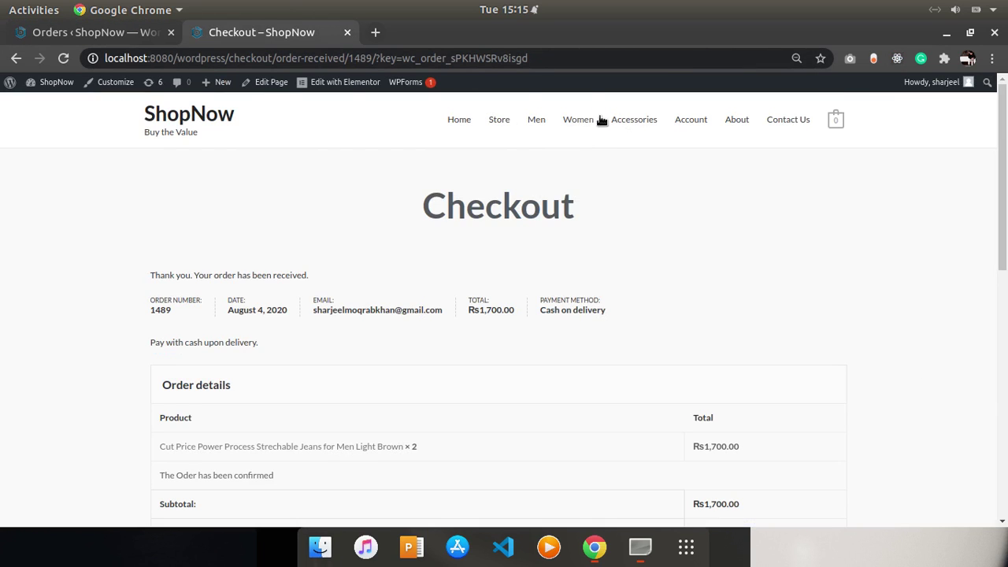
click(687, 126)
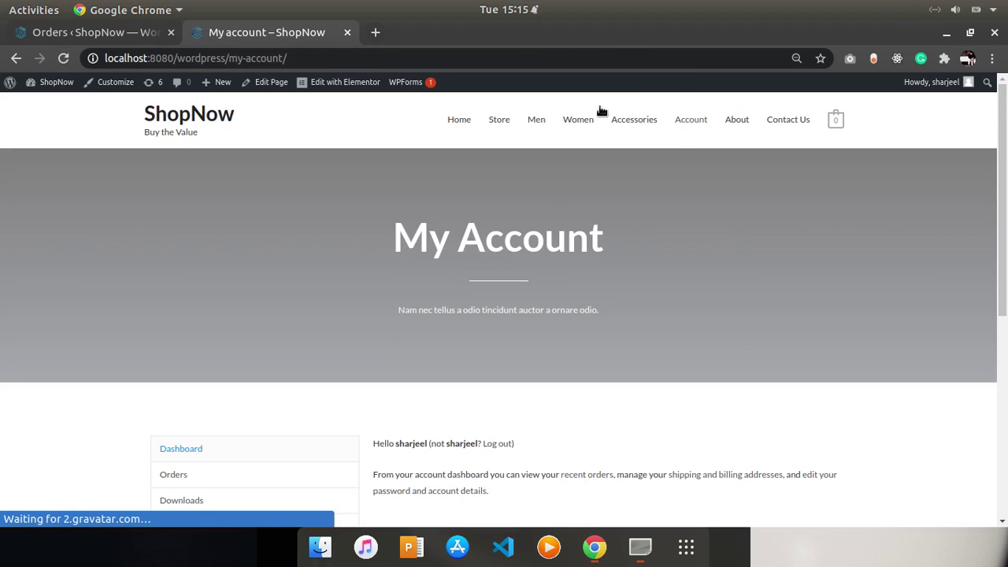
scroll(535, 314, down, 5)
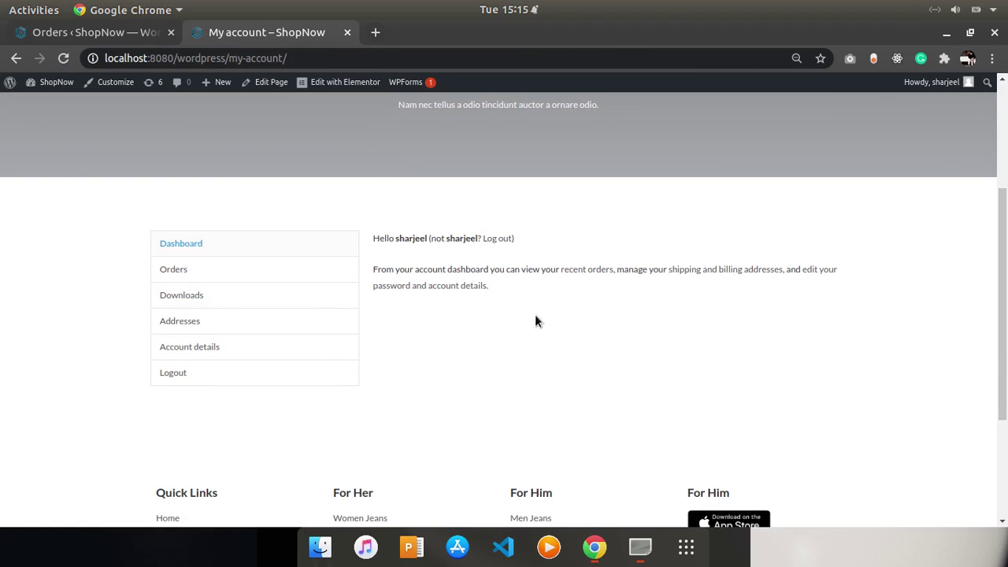
click(181, 295)
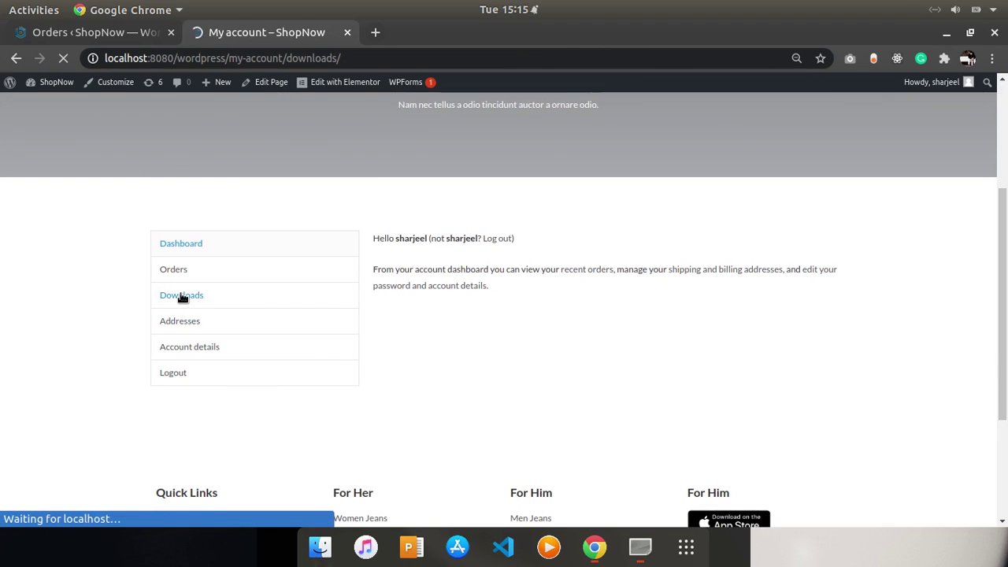
drag(1003, 257, 999, 370)
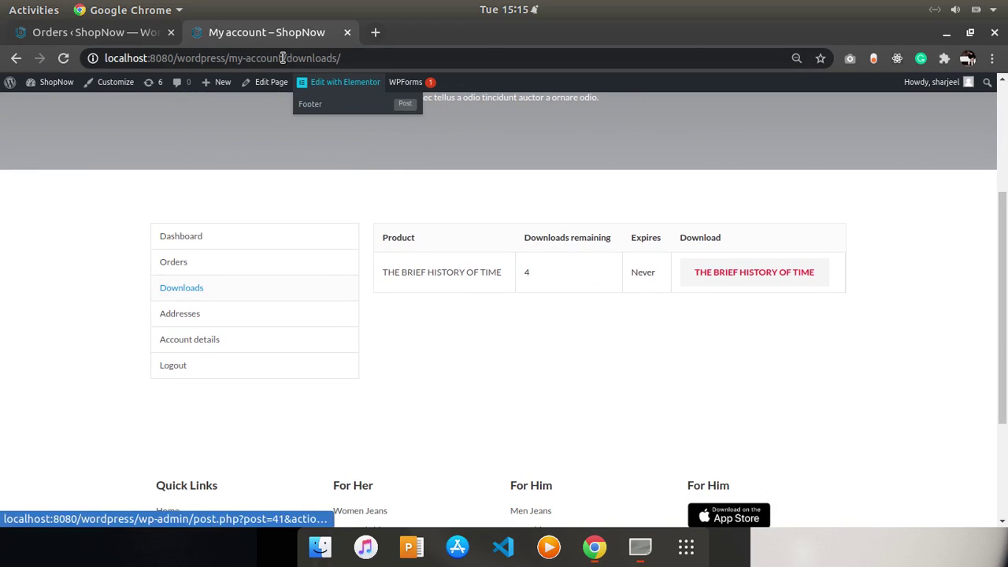
Switch back to the admin and open the on-hold order to review its details and purchased item
click(134, 33)
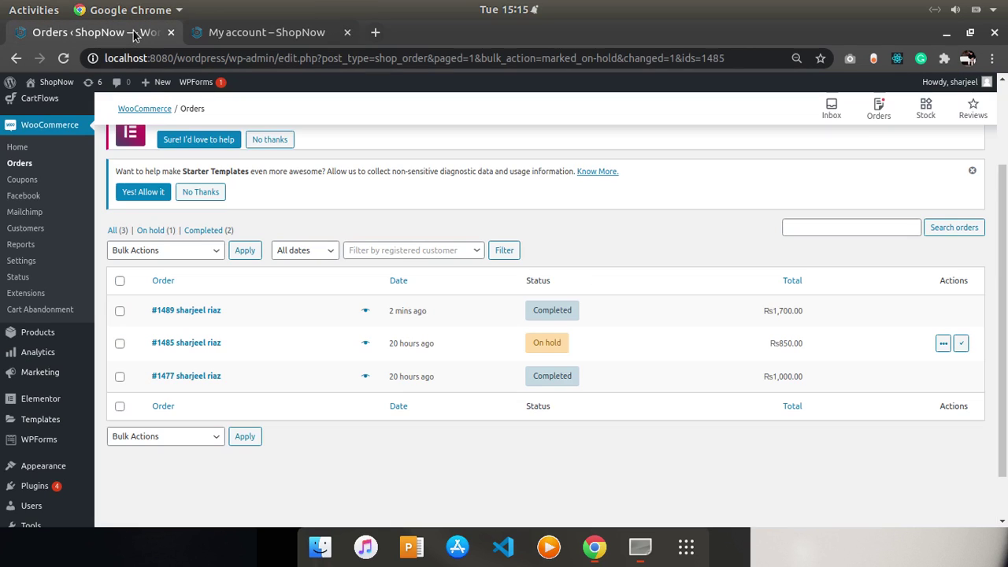
click(183, 343)
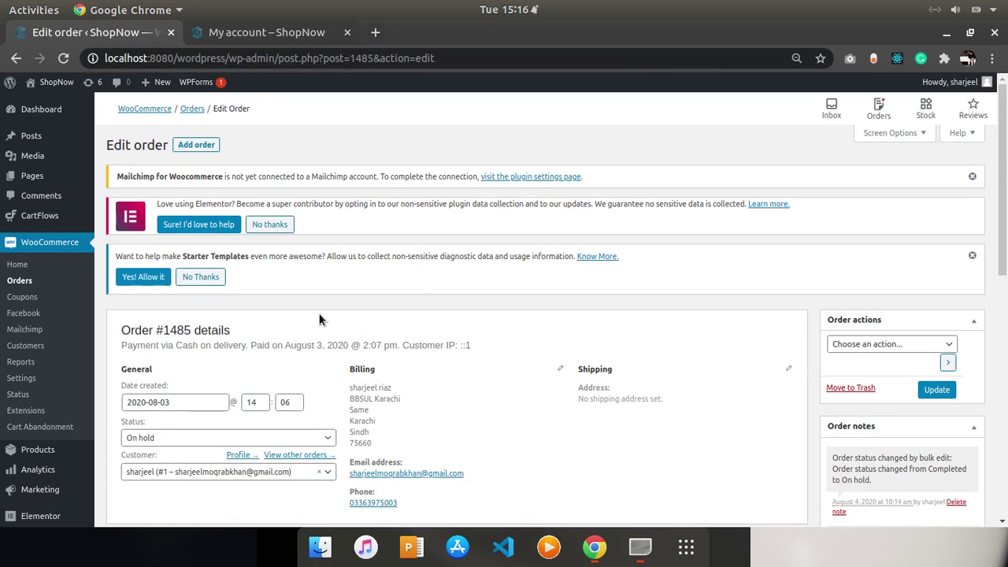
scroll(905, 346, down, 4)
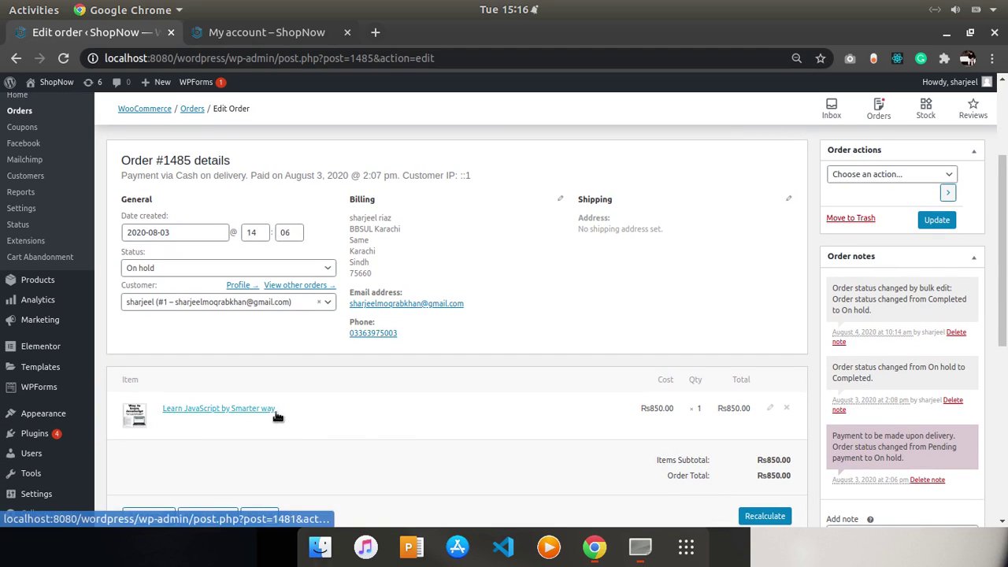
Set the on-hold order to processing from the orders list and reload the customer's downloads page in the storefront
click(191, 108)
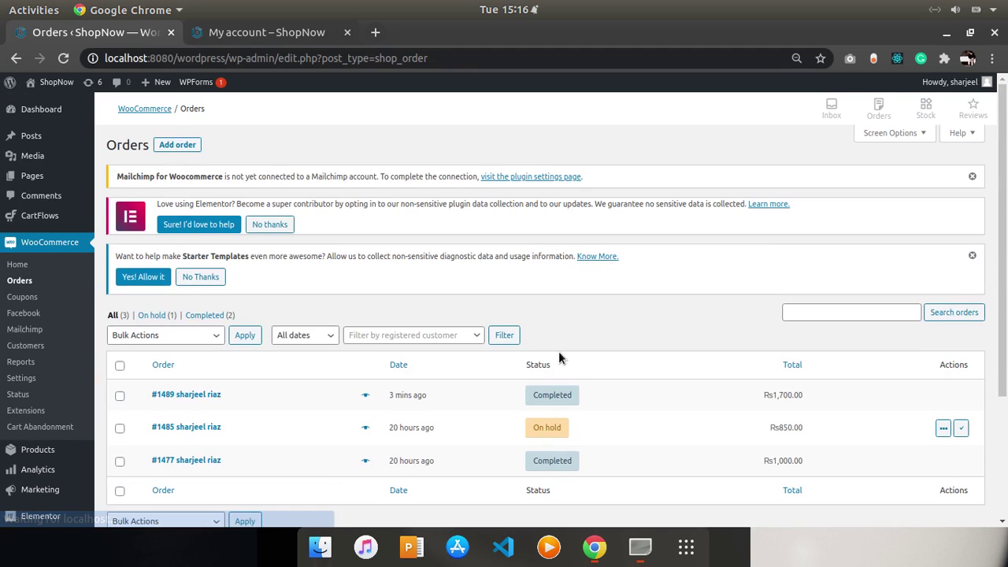
click(944, 429)
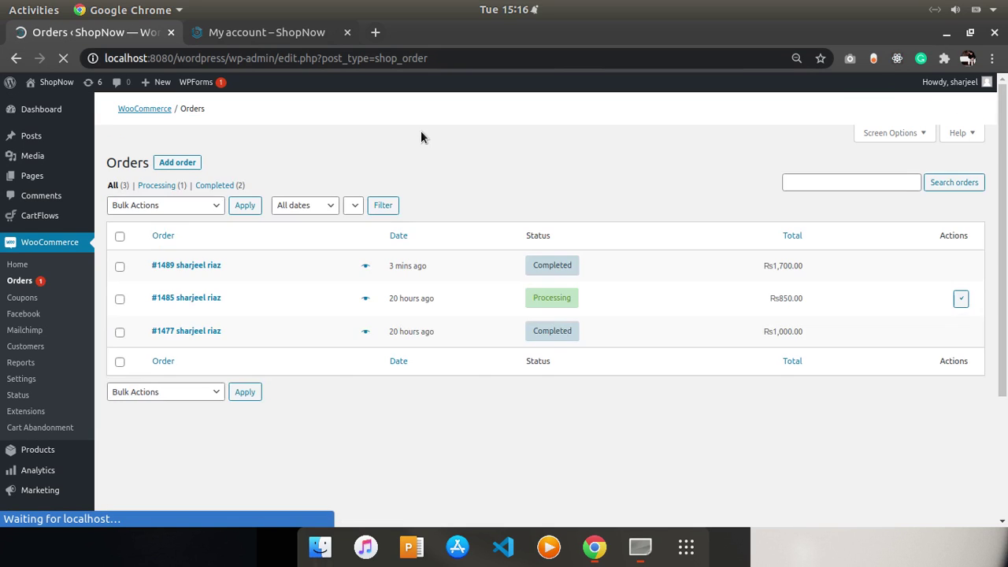
click(279, 35)
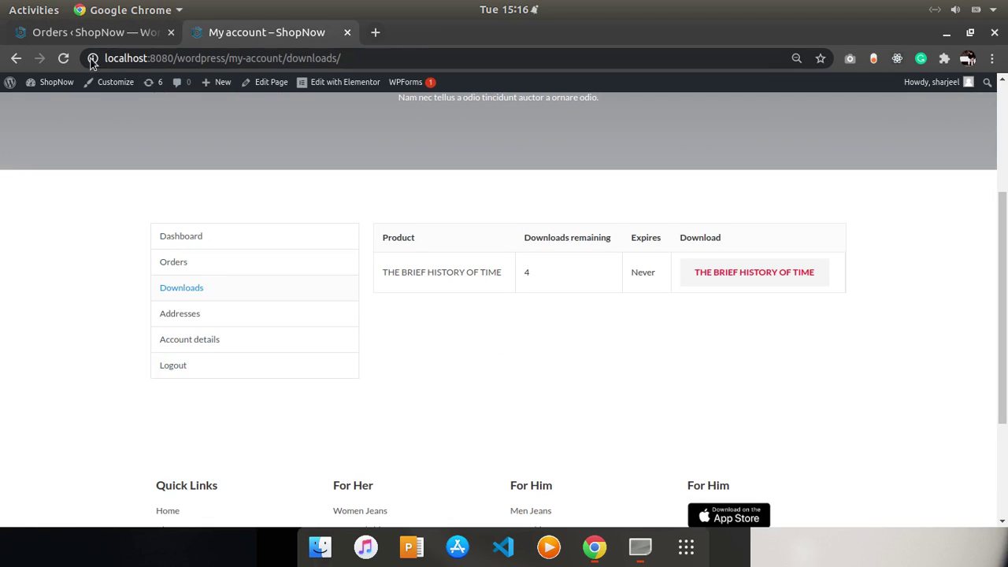
click(66, 64)
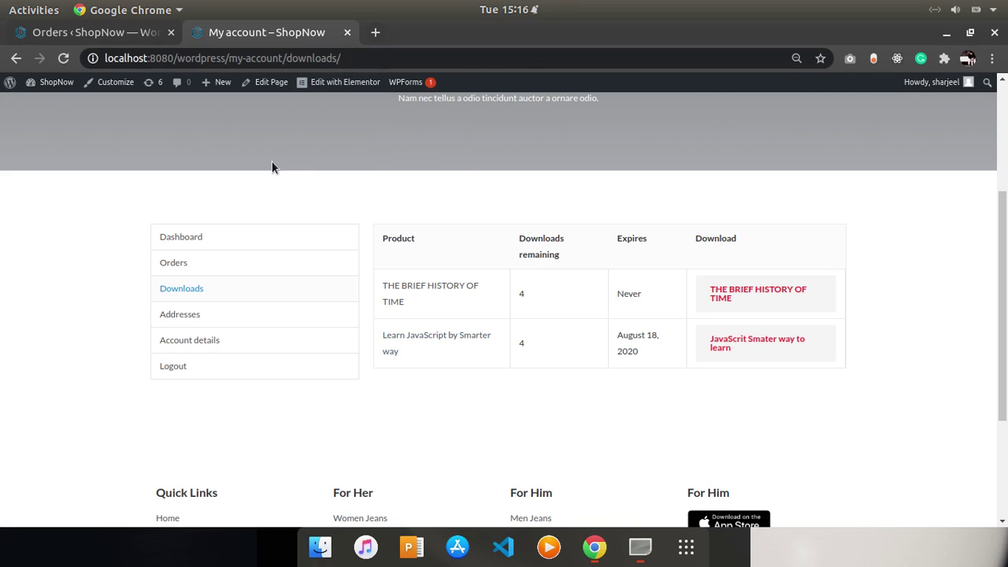
Mark the processing order as complete in the admin and check the customer's downloads page again
click(95, 33)
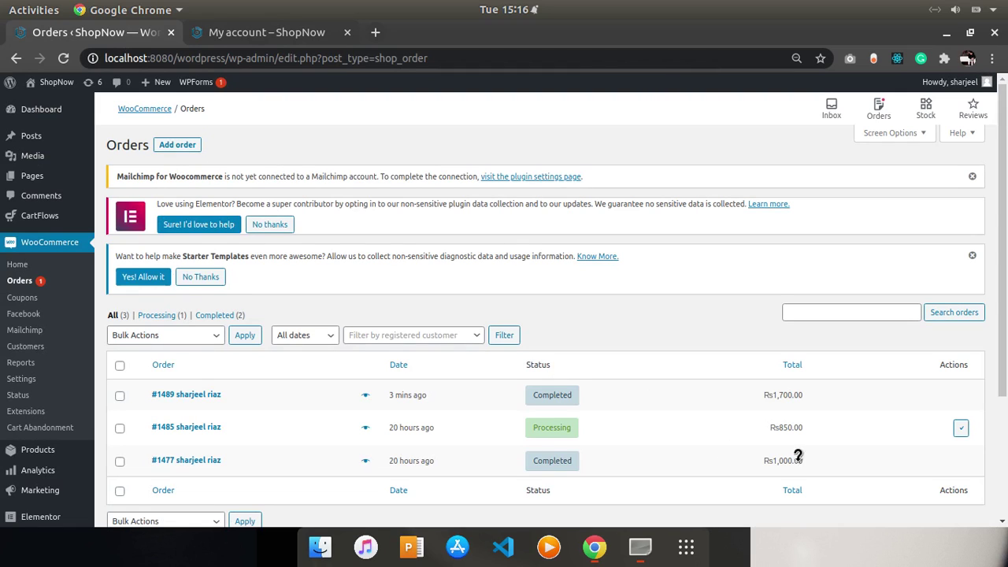
click(962, 430)
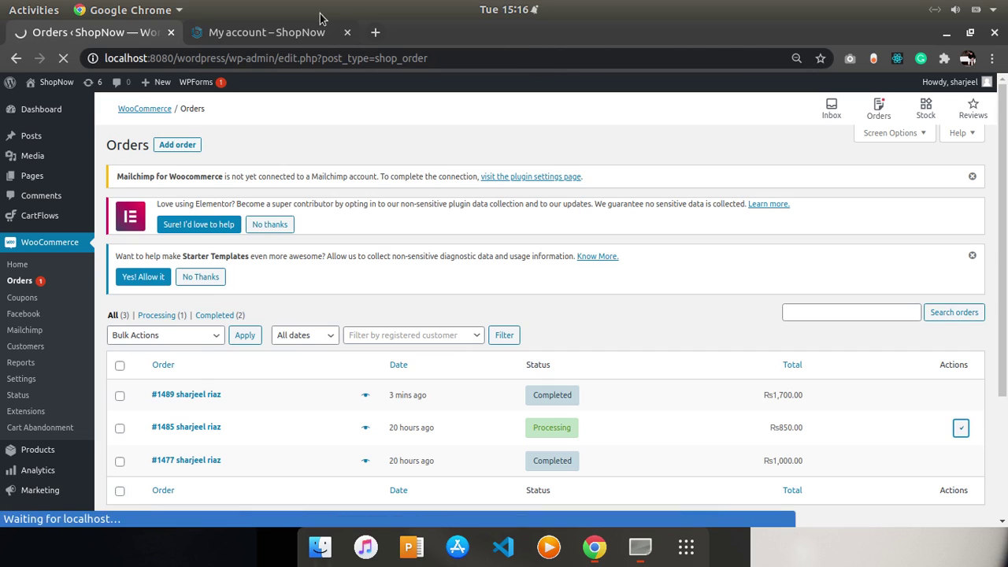
click(277, 34)
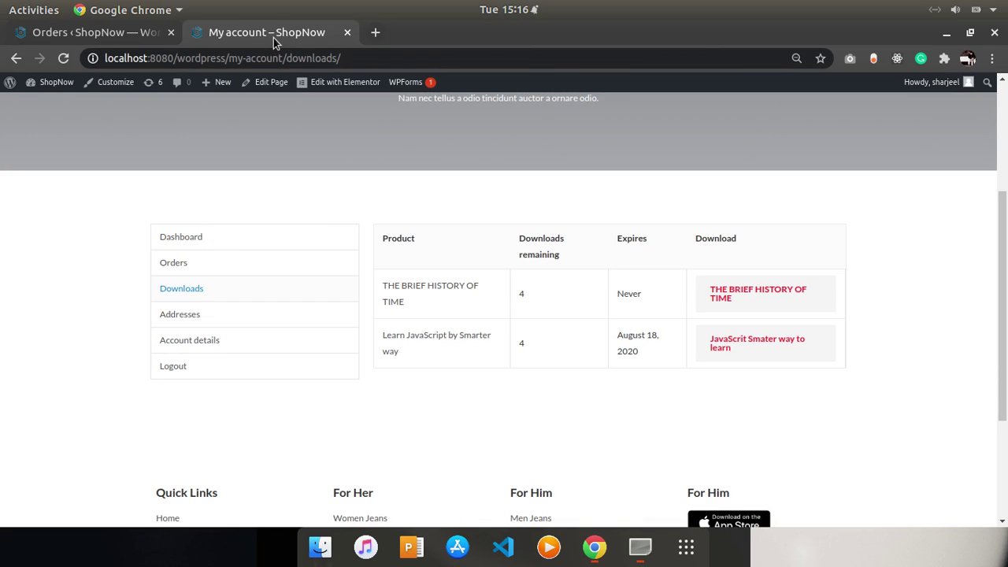
Select all three orders in the admin orders list and view the available bulk actions
click(92, 33)
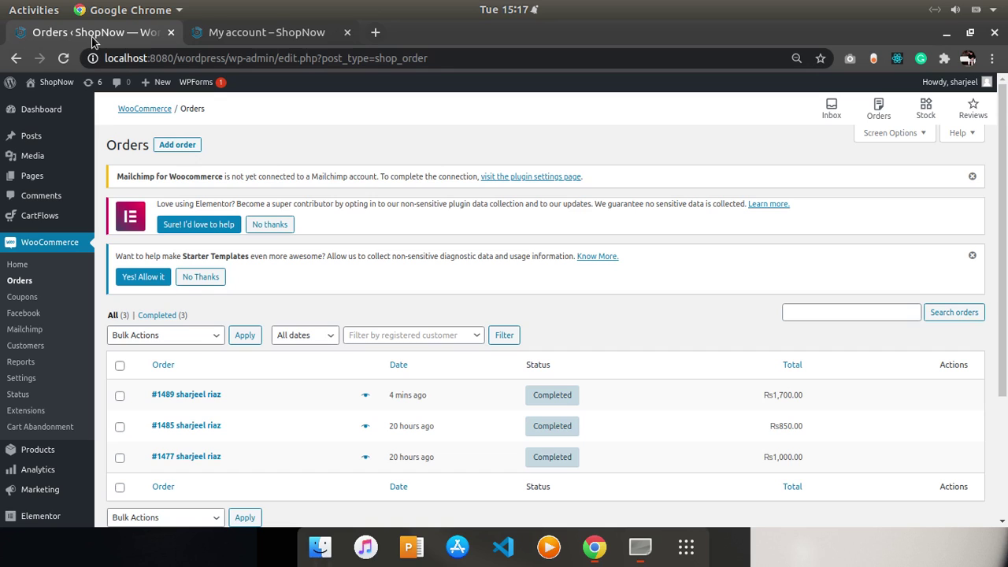
click(182, 335)
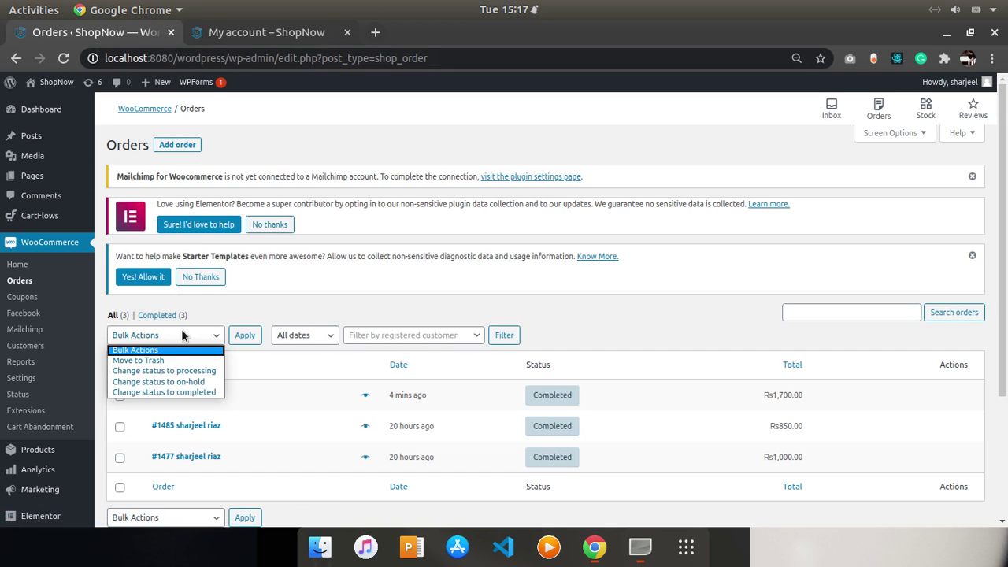
click(151, 435)
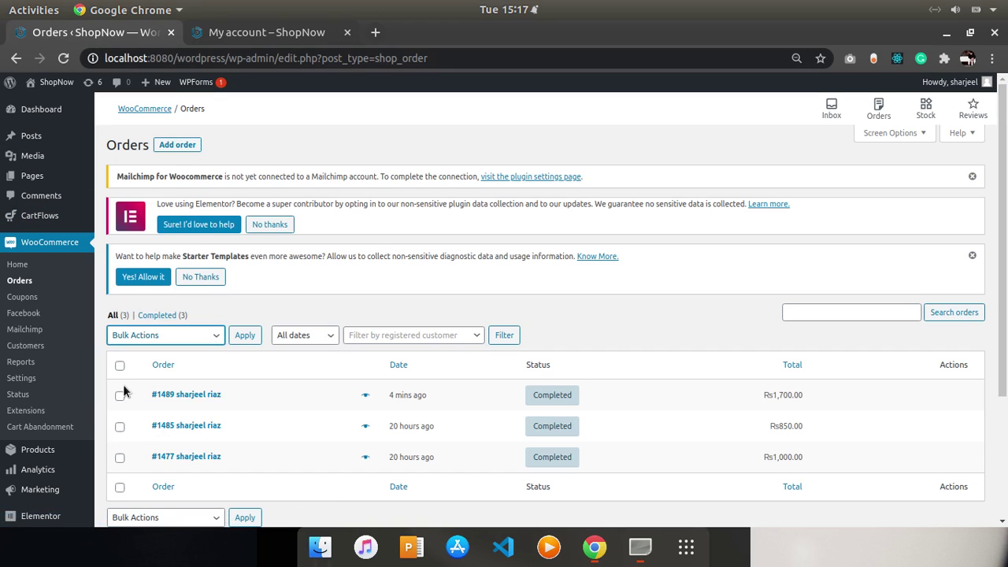
click(119, 395)
click(119, 426)
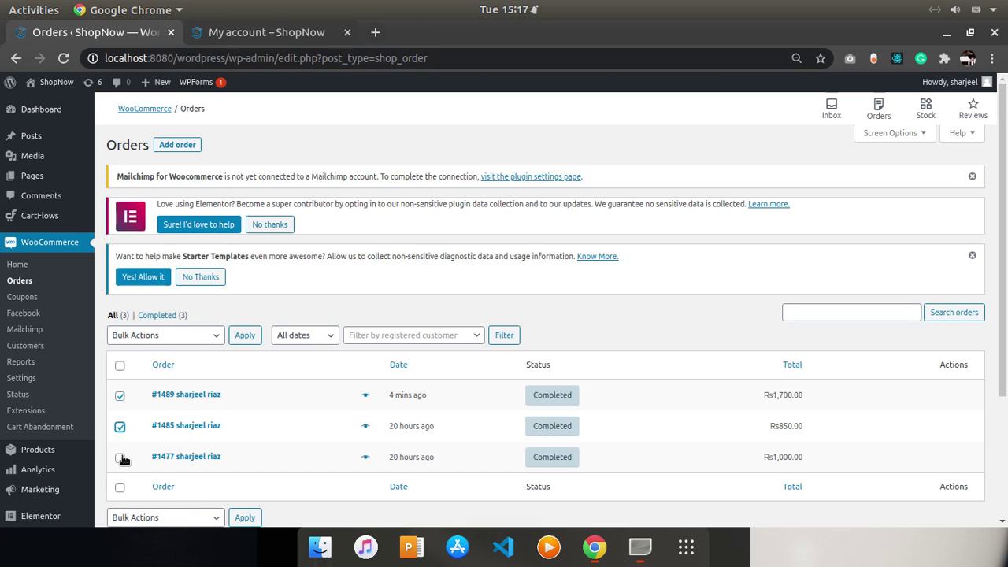
click(120, 458)
click(199, 339)
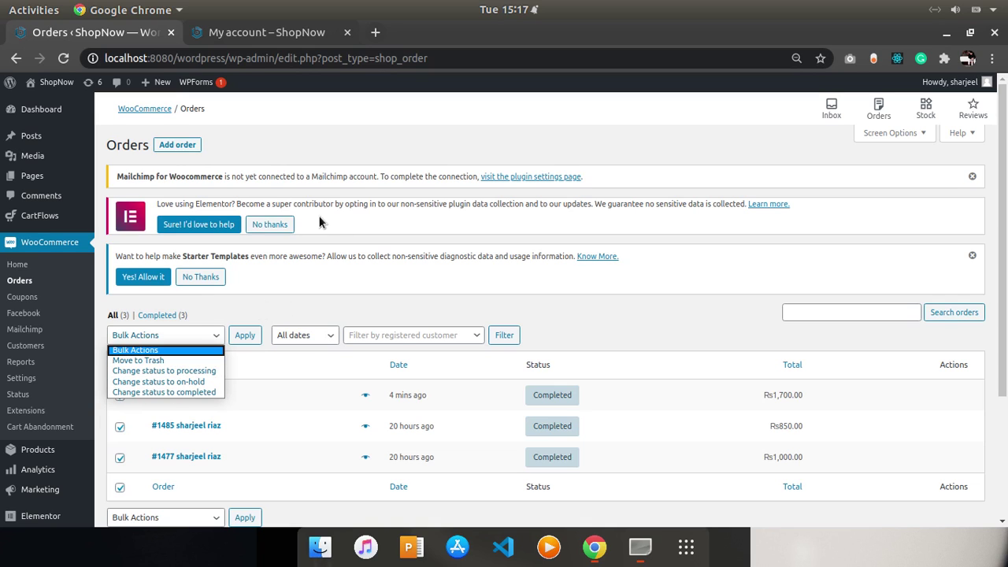
Filter the orders list by the registered customer, finding the customer by the first letters of the name
click(399, 337)
click(399, 336)
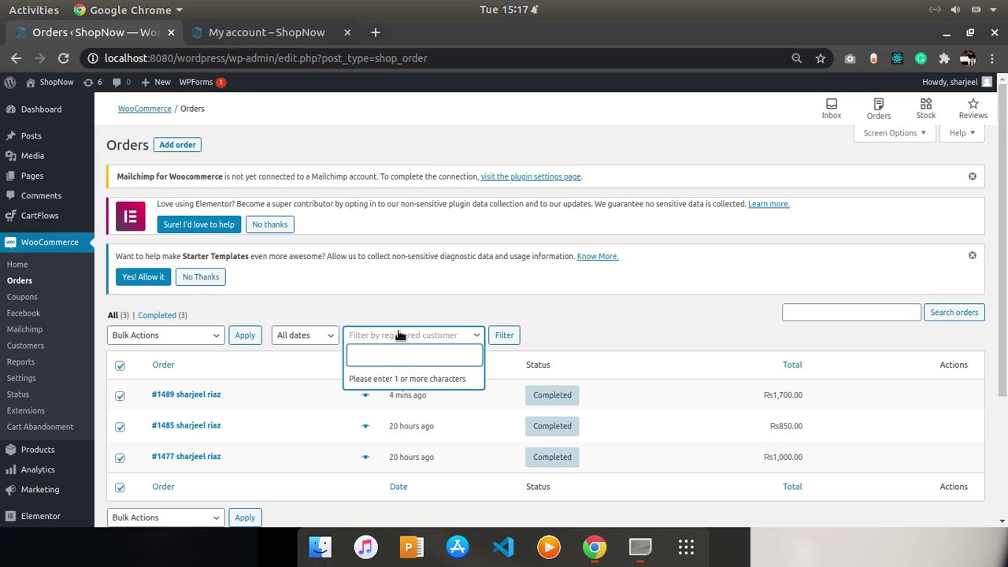
text(s)
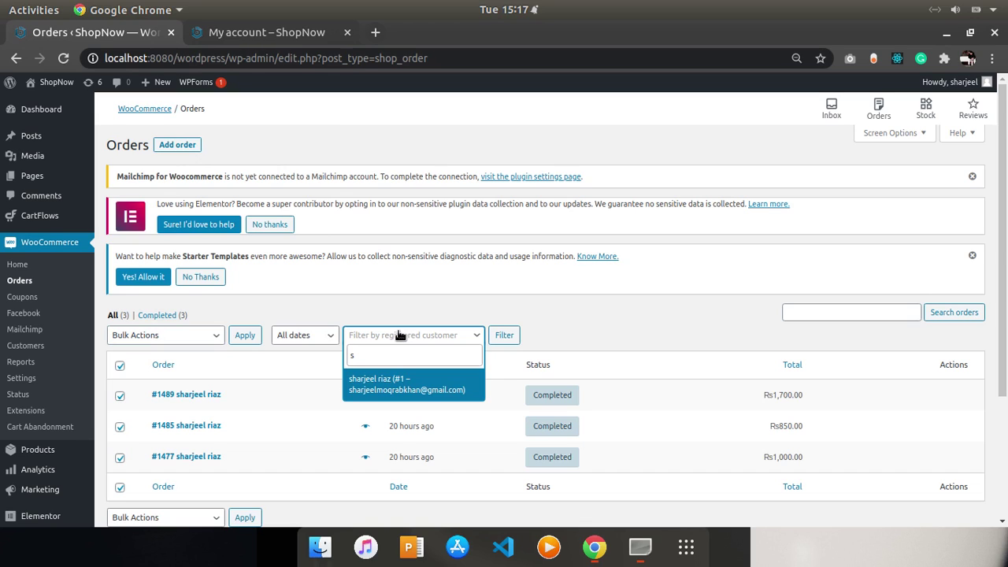
text(h)
click(396, 384)
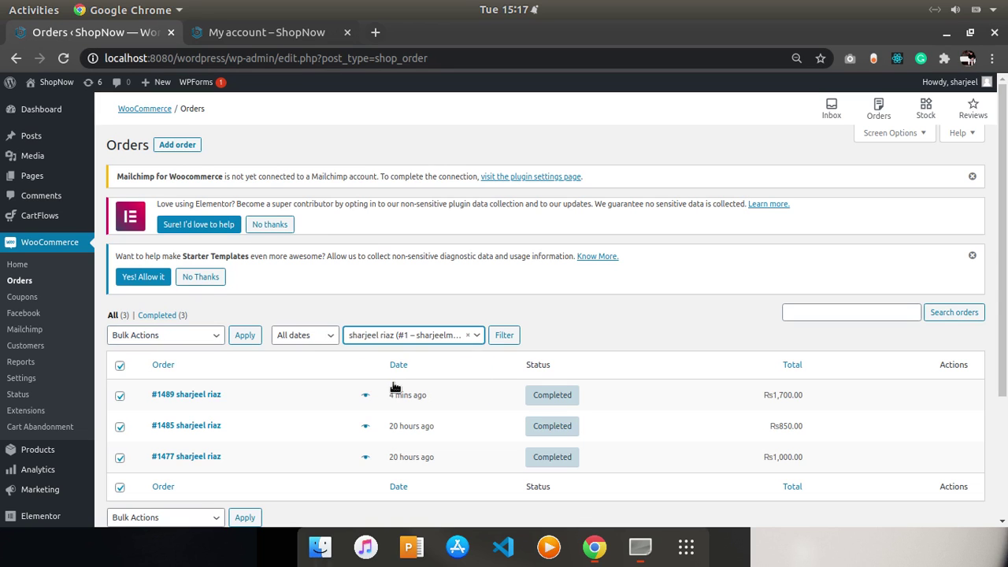
click(499, 335)
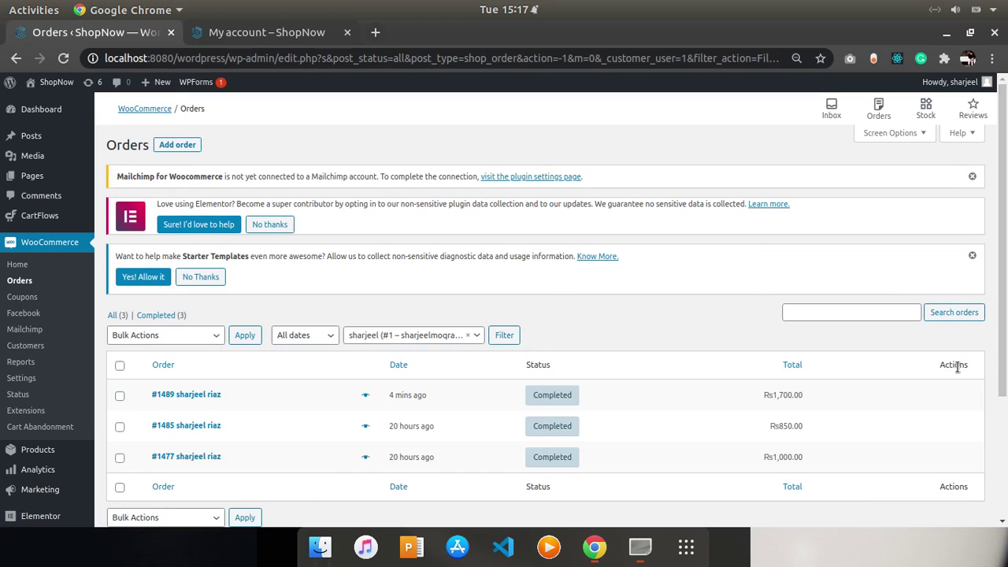
View the column and pagination options of the orders list, close them, and go to the Coupons page
click(877, 136)
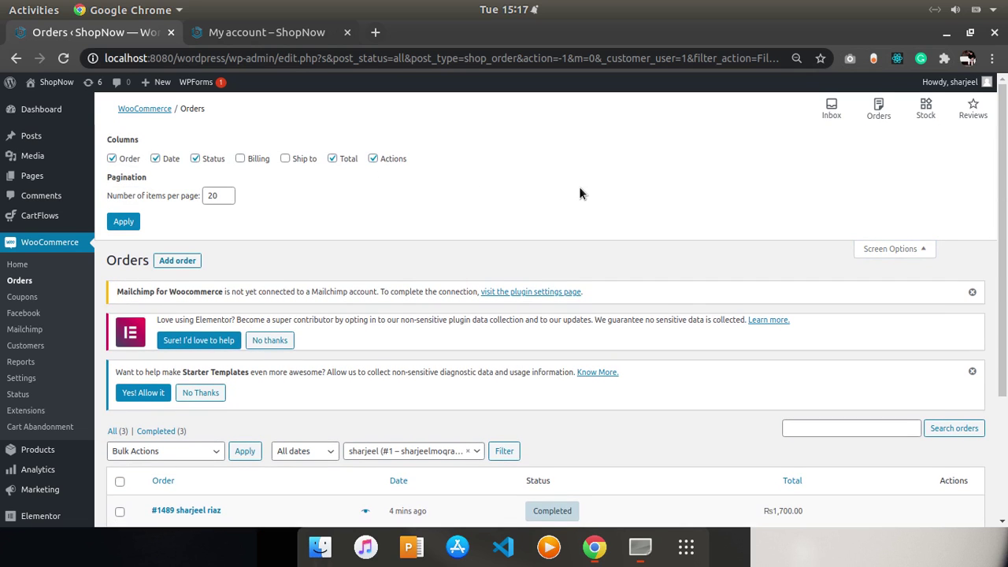
click(863, 248)
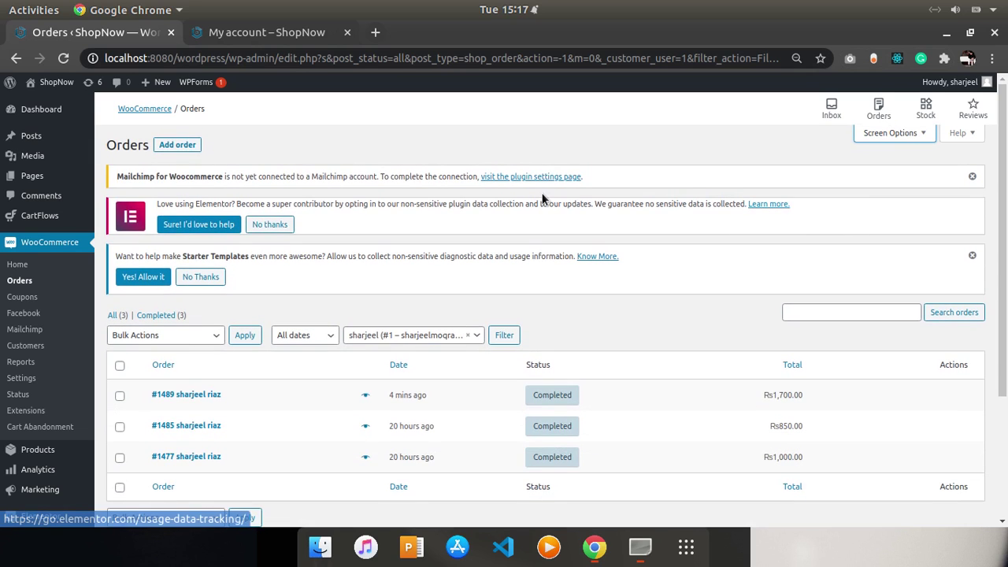
click(24, 298)
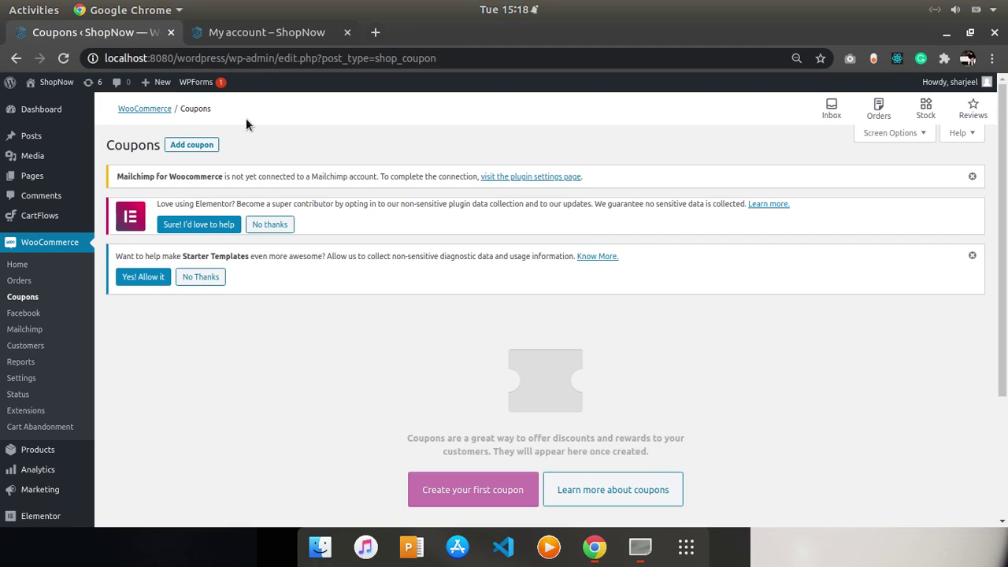
Start a new coupon, and browse the store's products on the shop site sorted by latest
click(182, 145)
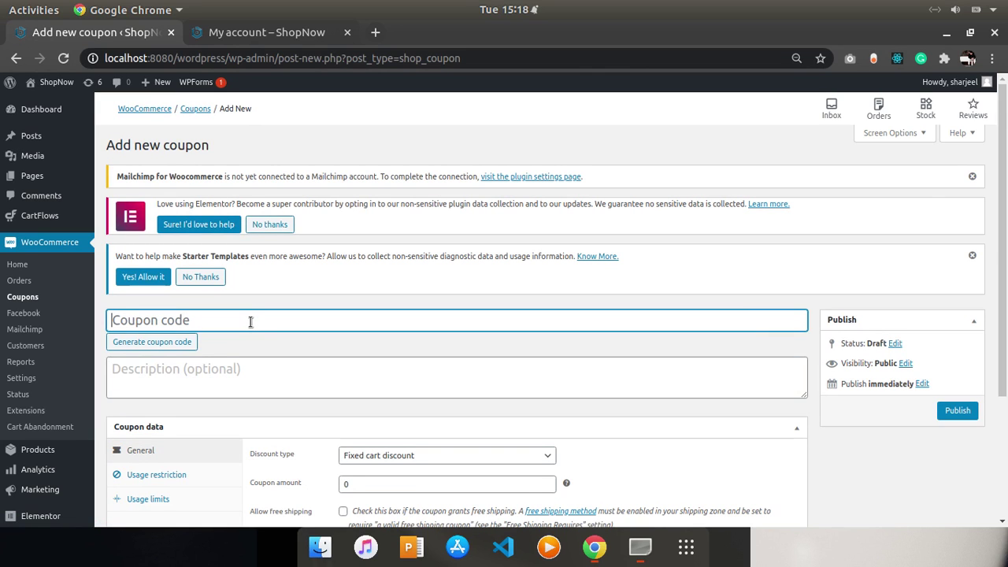
click(264, 32)
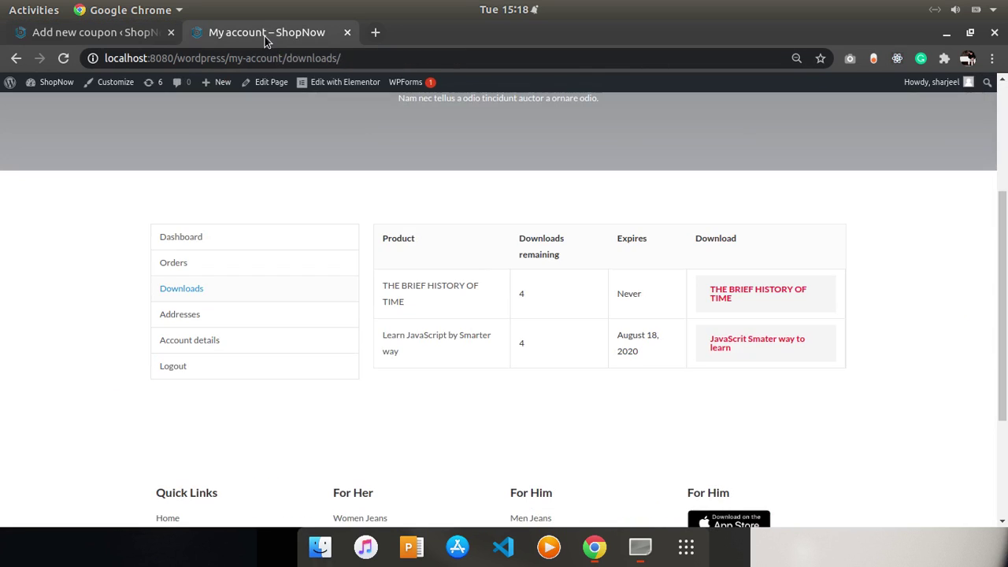
scroll(704, 189, up, 3)
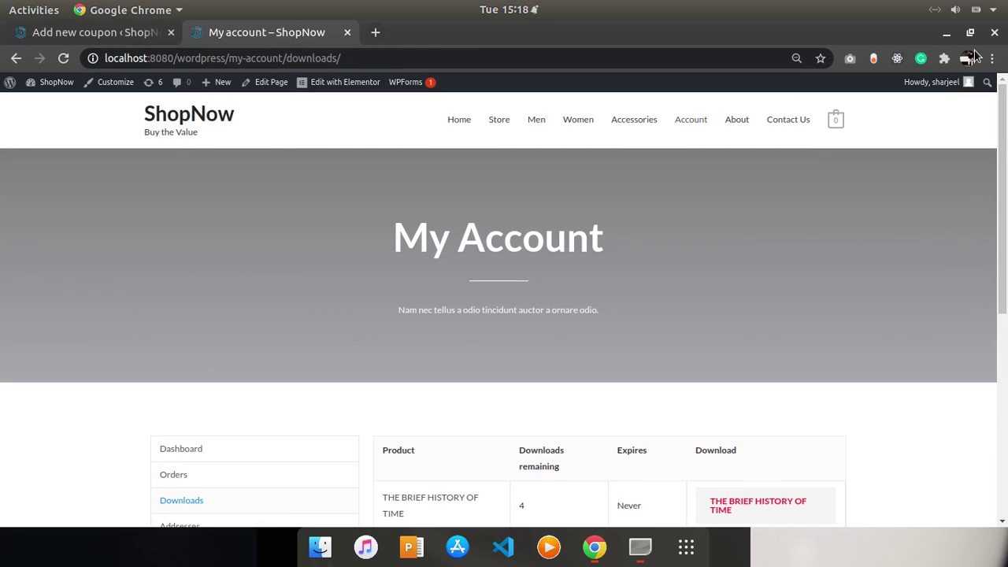
click(503, 119)
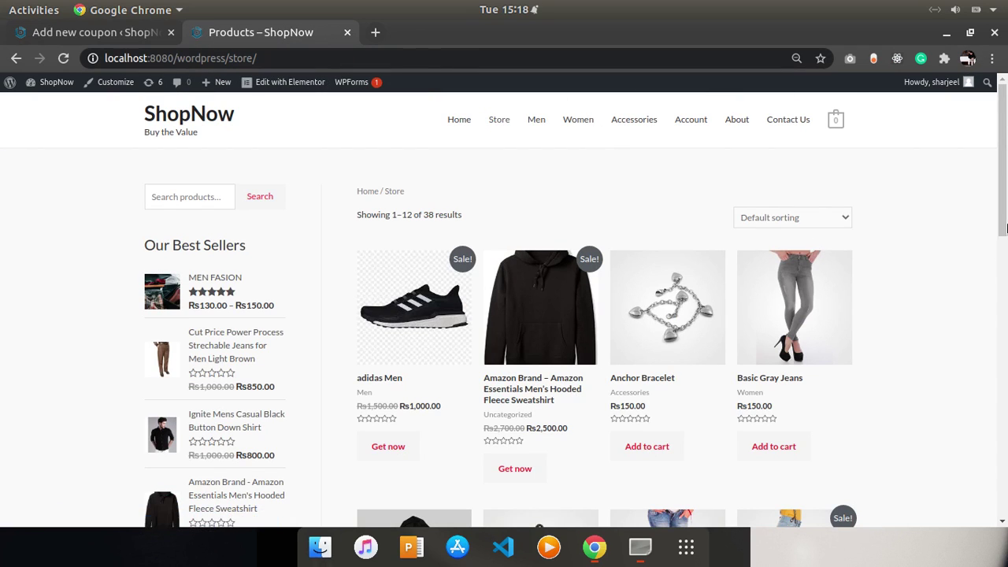
scroll(1004, 219, down, 2)
scroll(1004, 219, up, 2)
click(808, 223)
click(775, 270)
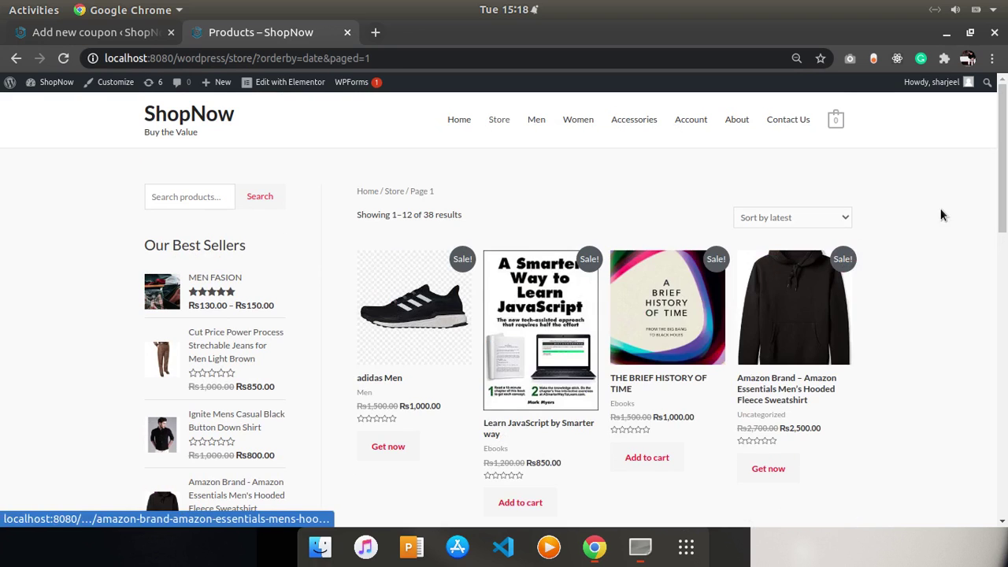
drag(1005, 181, 1006, 361)
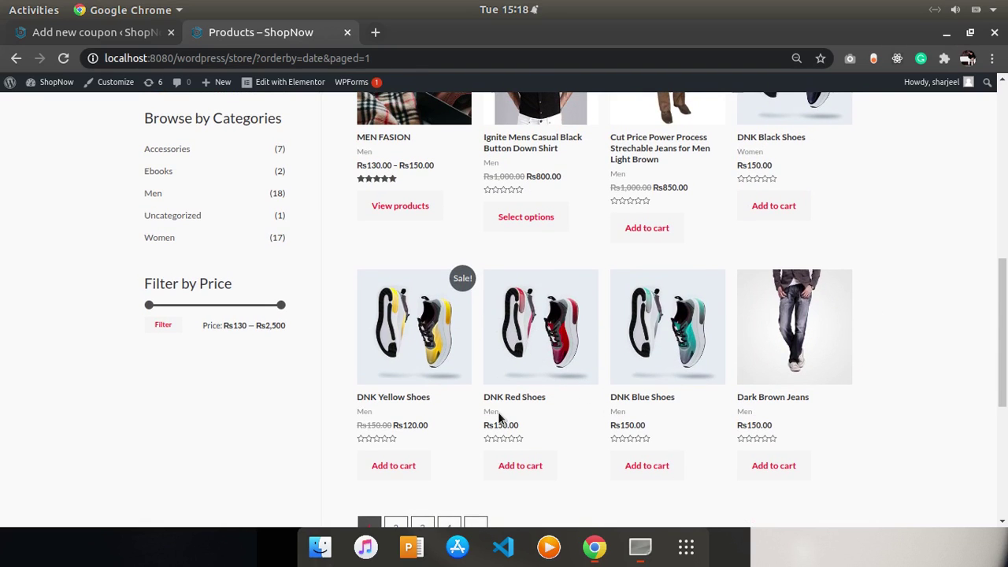
Return to the new coupon and enter the code men01 with the description "get 20% discount"
click(114, 36)
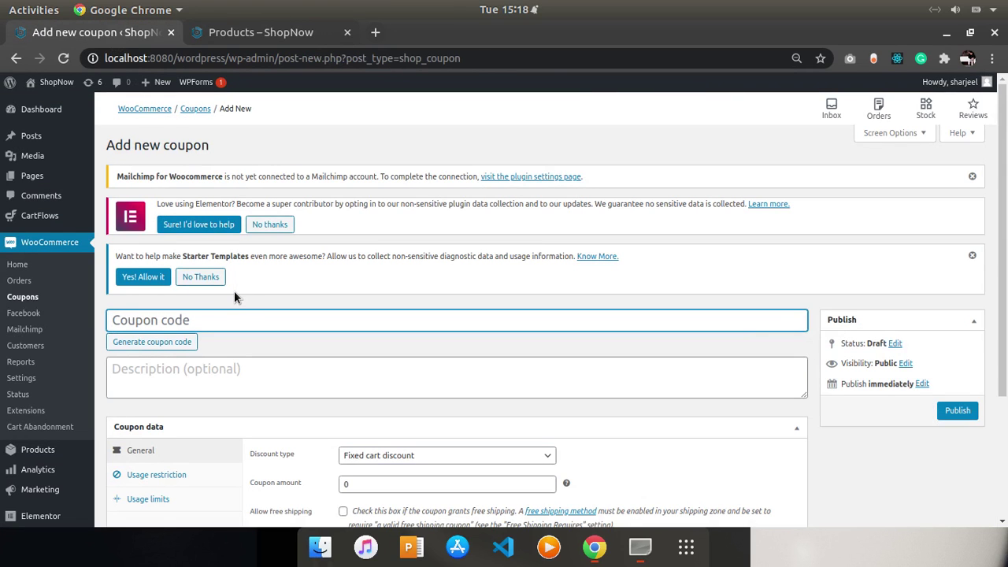
text(men)
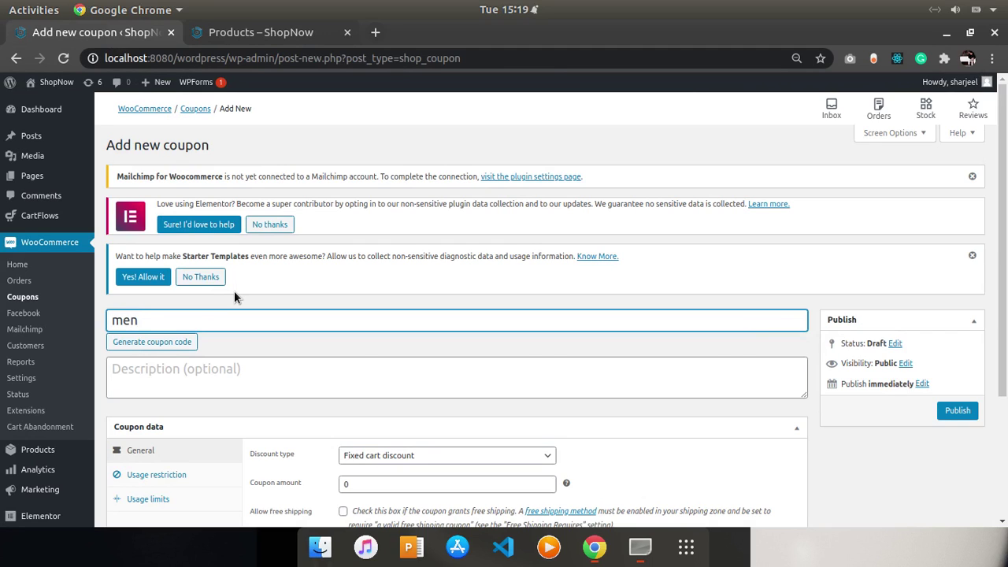
text(01)
key(ctrl+a)
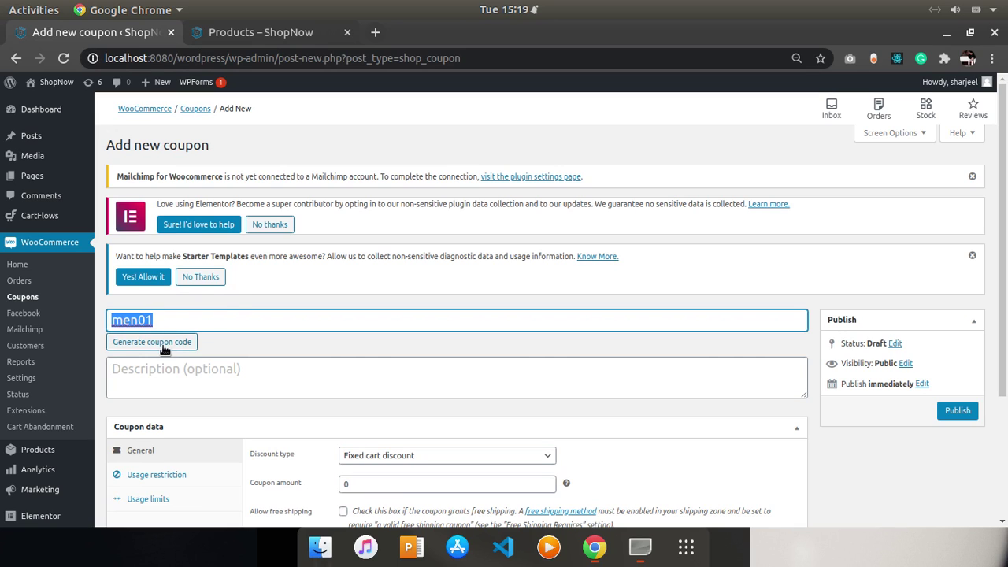
click(205, 389)
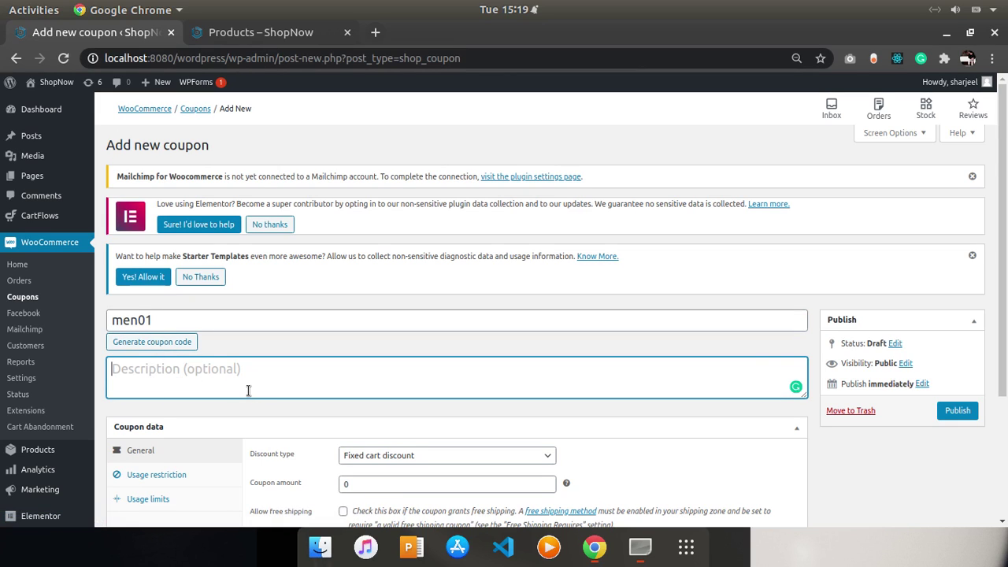
text(get 20)
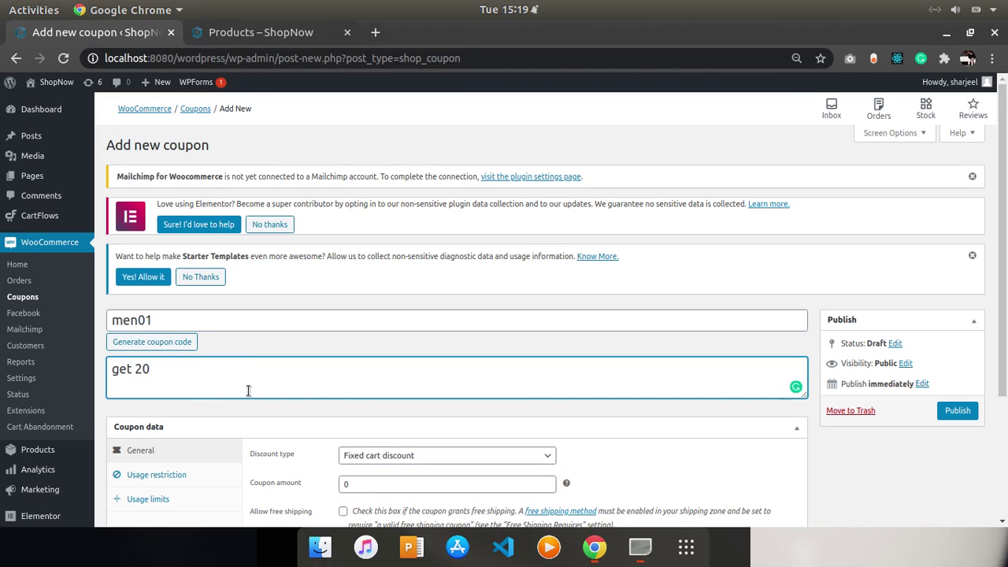
text(% discount)
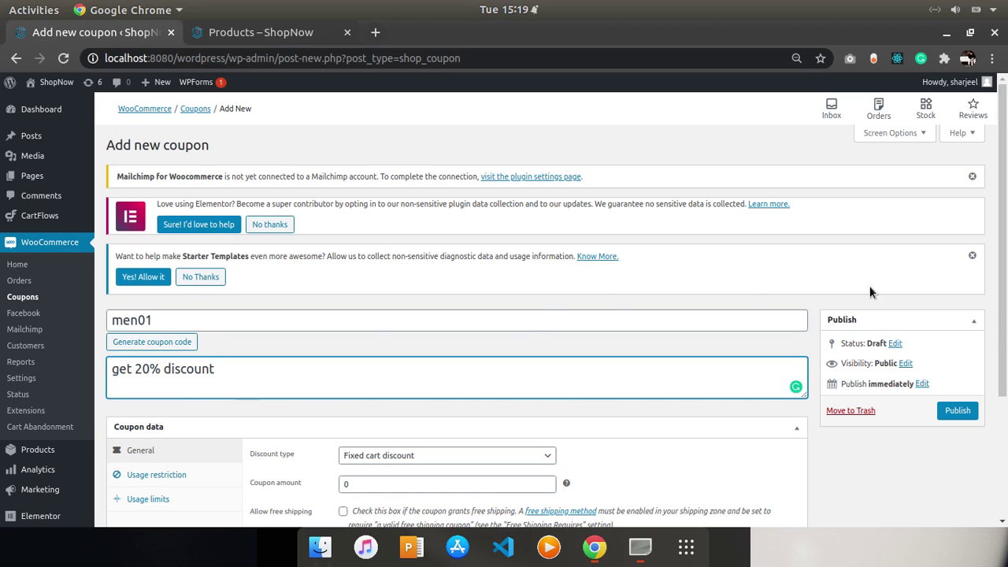
Set the coupon to a percentage discount of 20 with the expiry date 2020-08-14
scroll(1006, 317, down, 3)
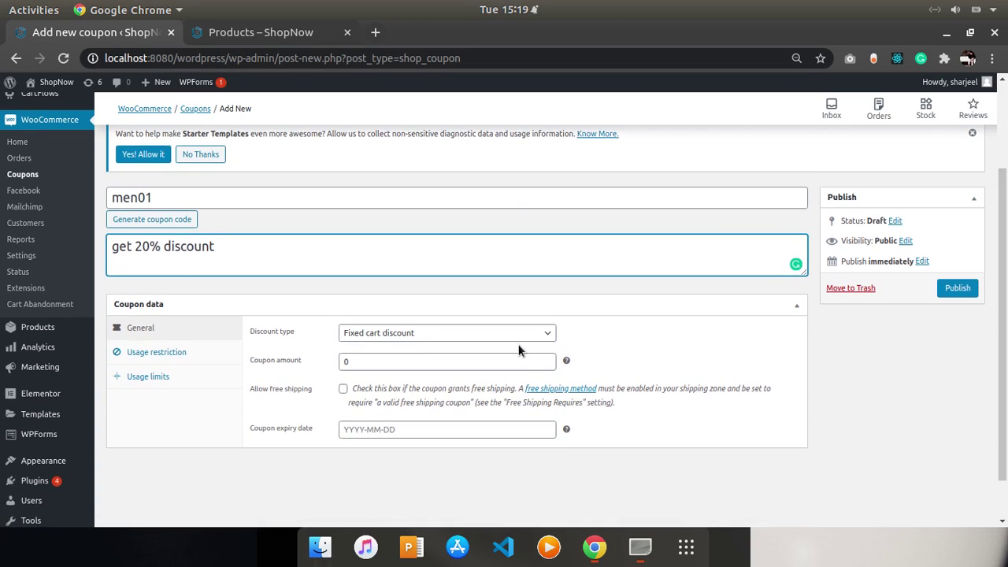
click(499, 333)
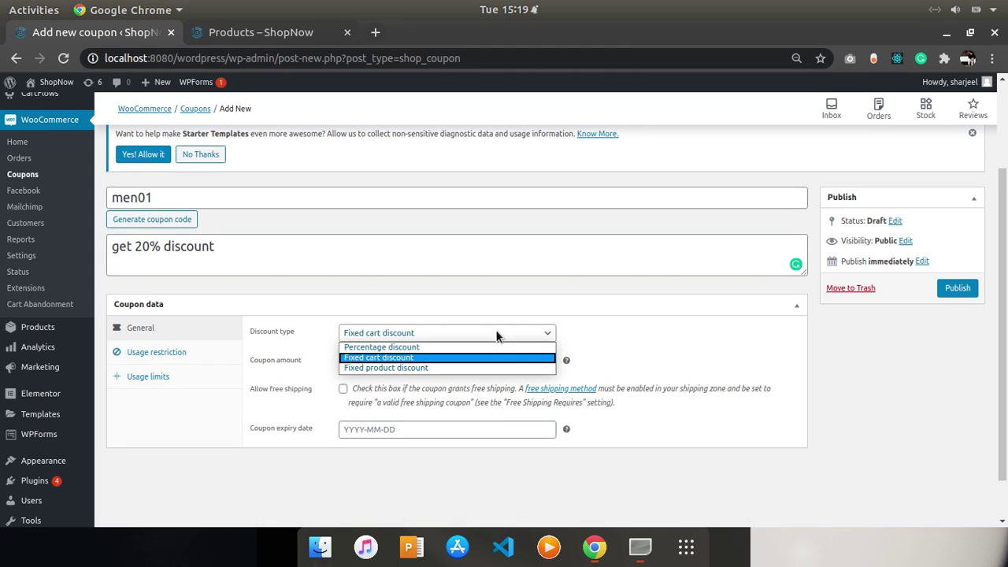
click(417, 346)
click(414, 355)
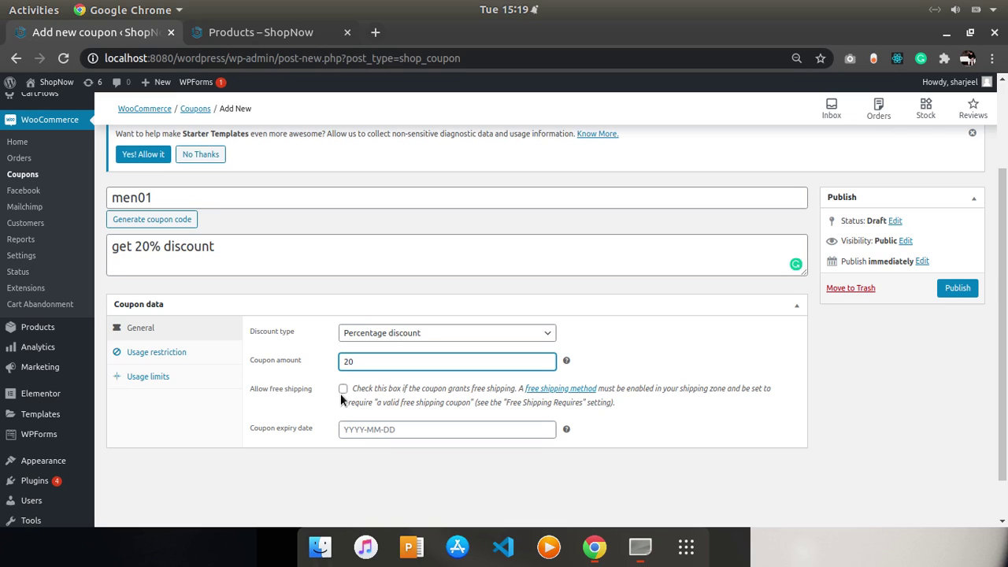
click(428, 430)
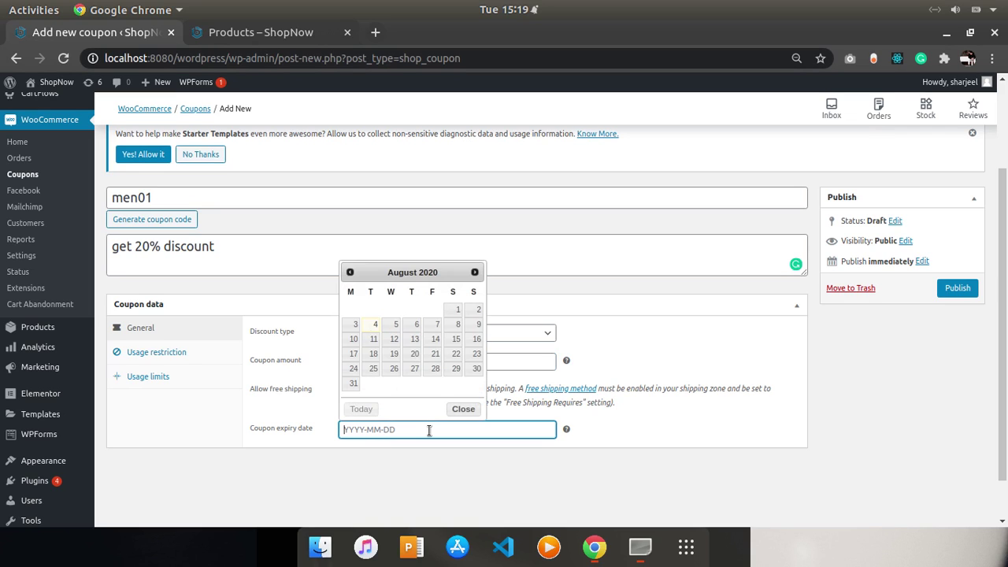
click(433, 339)
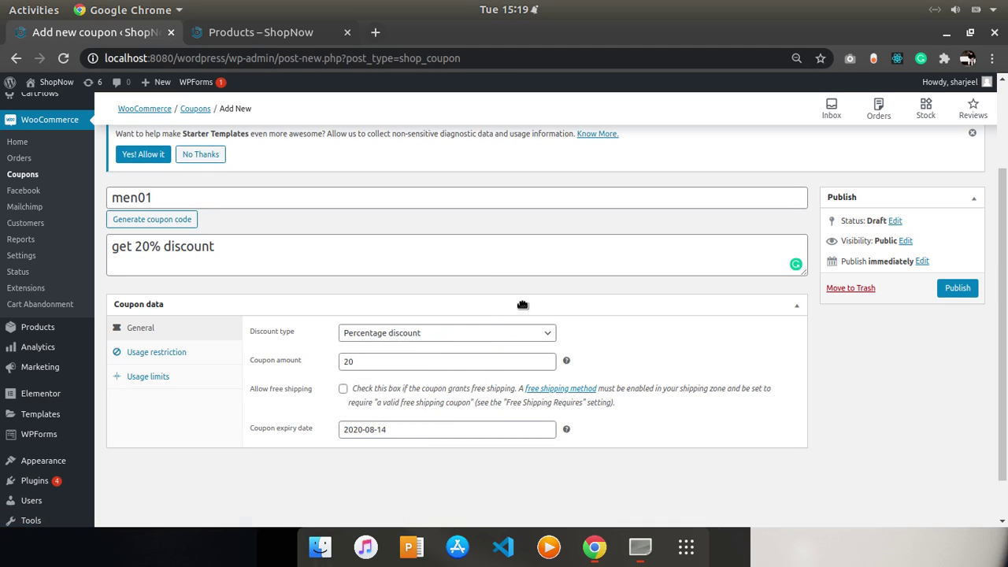
Restrict the coupon to individual use only in its usage restrictions
click(180, 359)
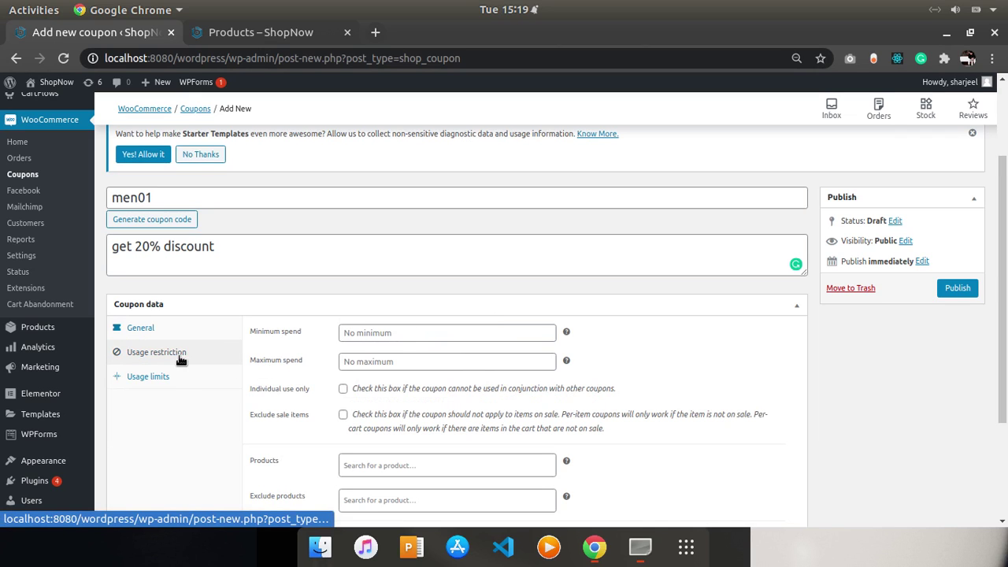
click(360, 333)
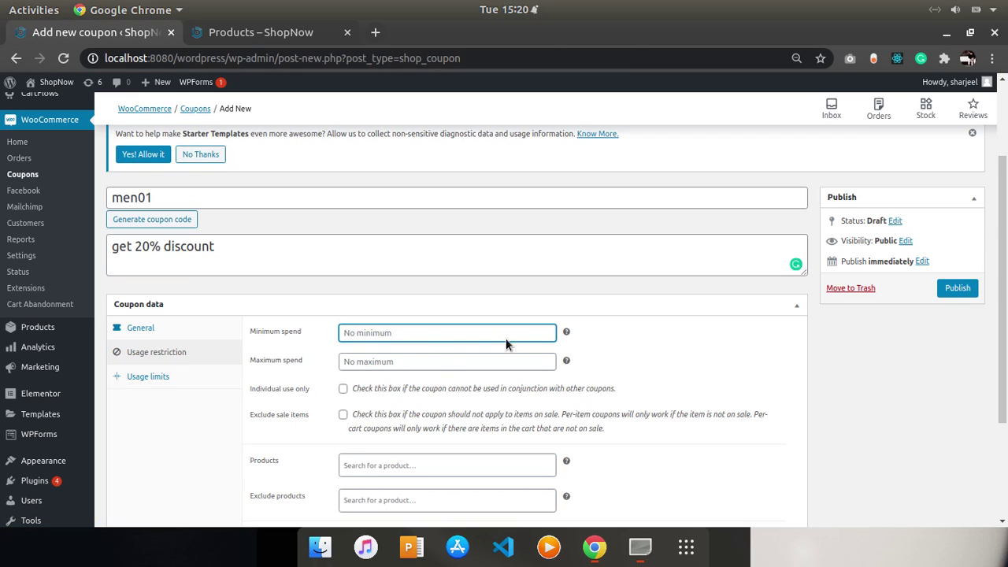
mouse_move(566, 327)
click(637, 551)
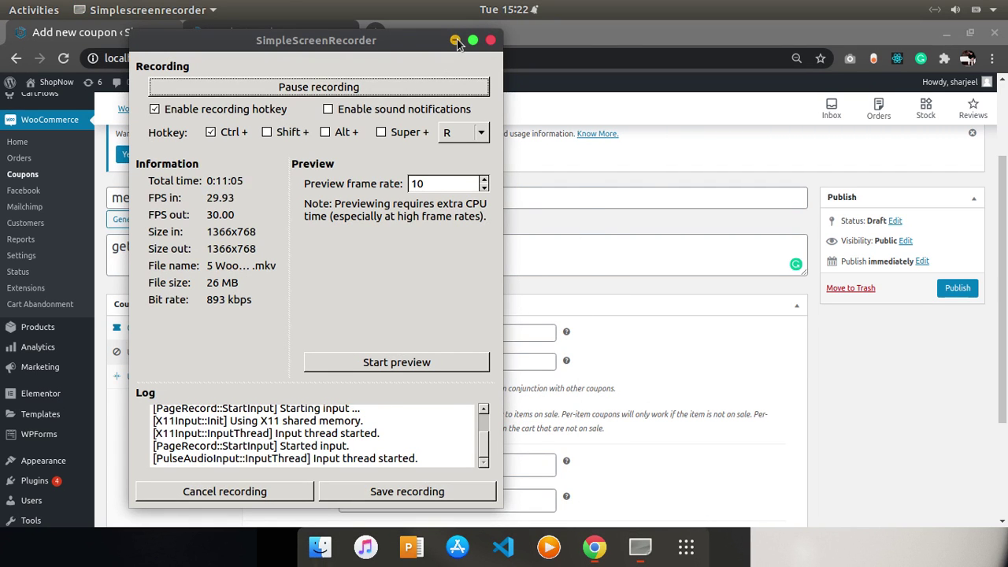
click(455, 40)
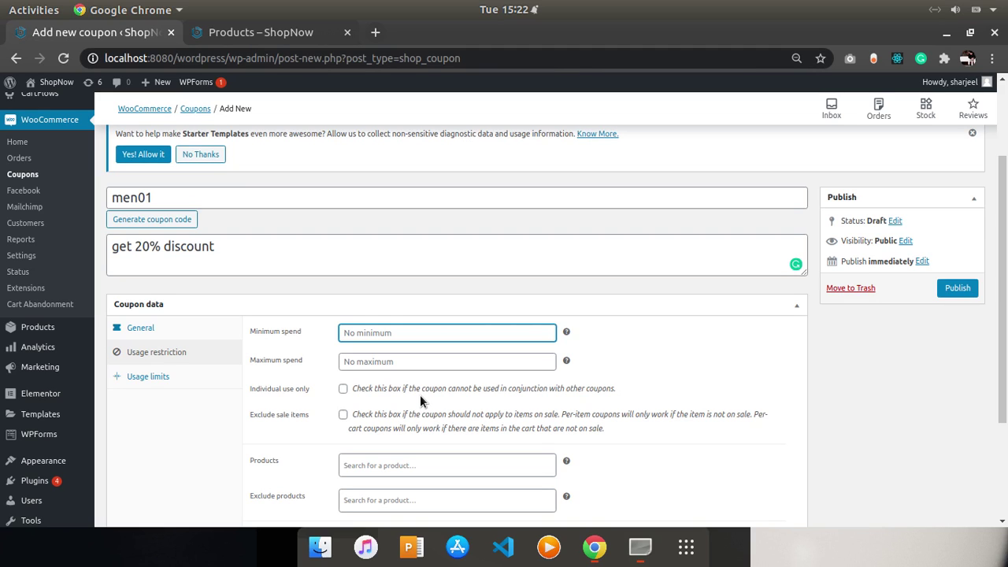
click(343, 389)
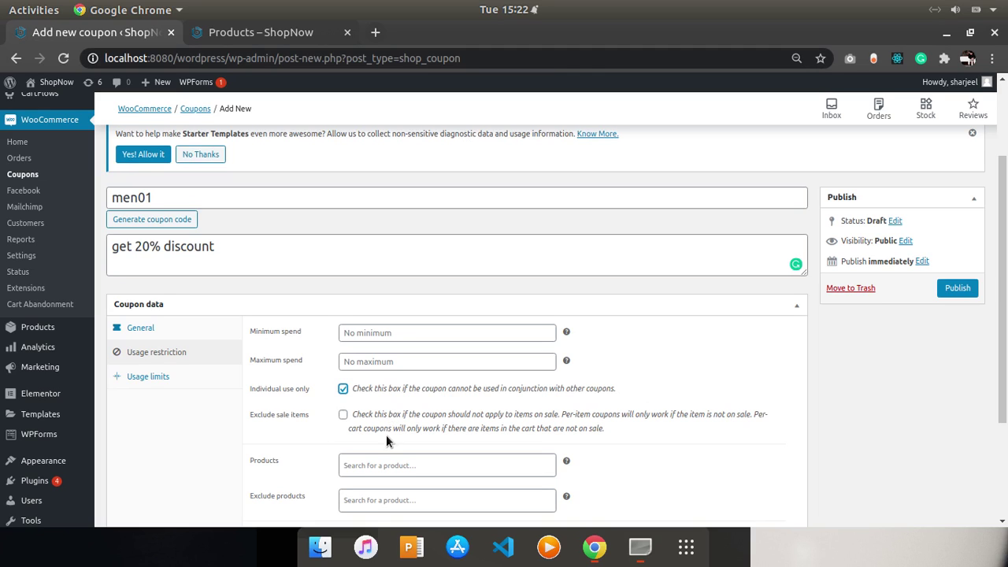
Limit the coupon to the Men product category and view the categories available for exclusion without choosing any
click(383, 465)
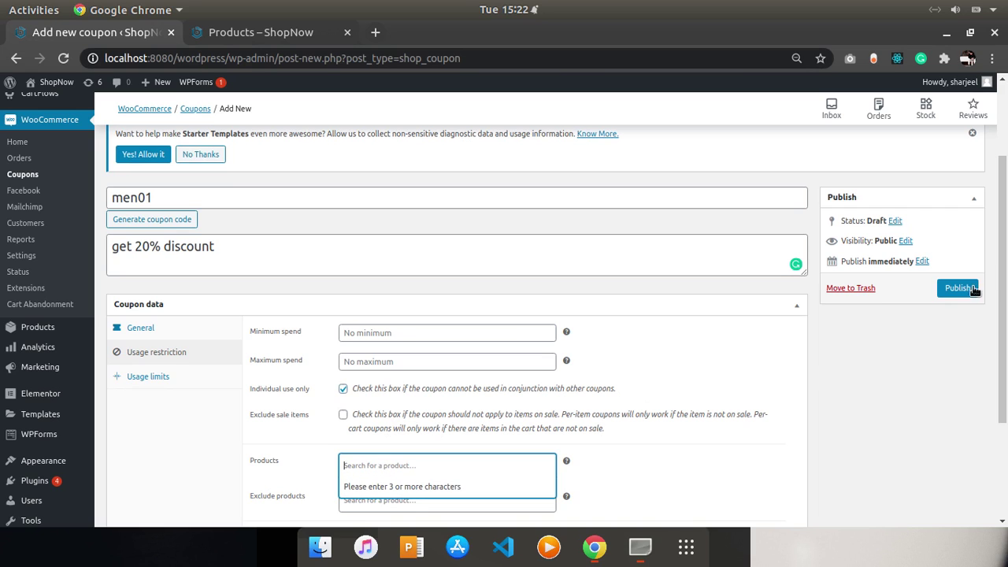
drag(1004, 277, 1003, 366)
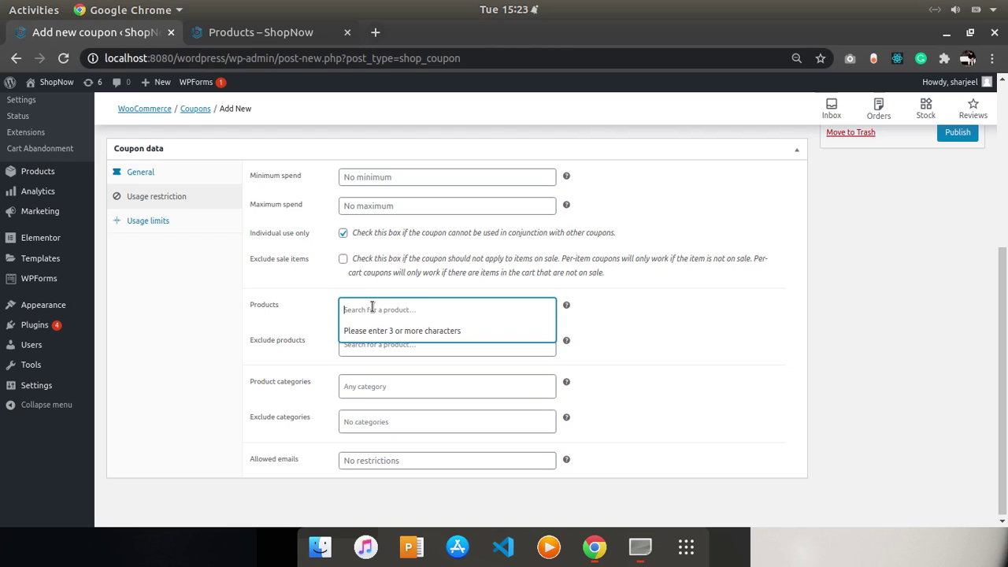
click(276, 348)
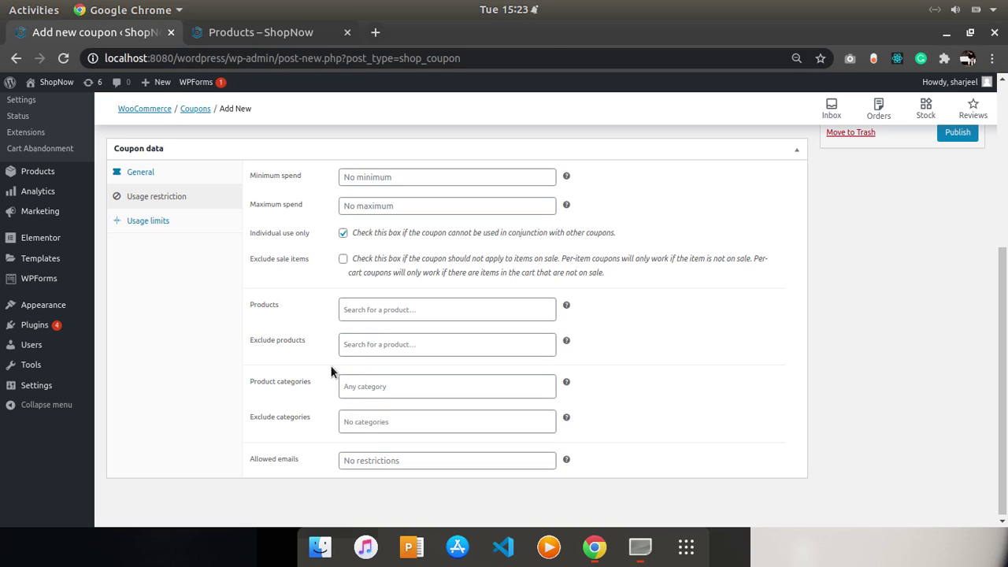
click(381, 387)
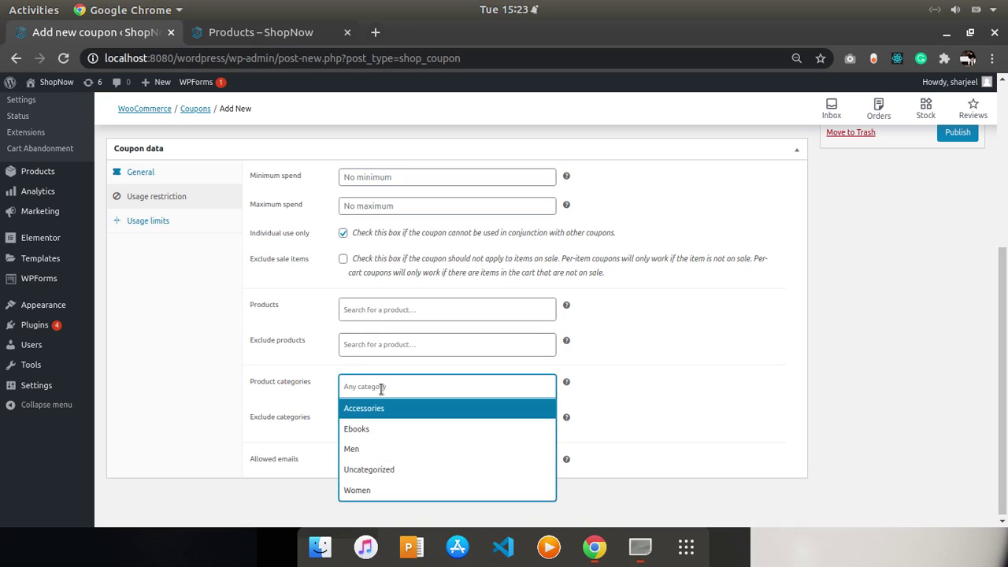
click(364, 451)
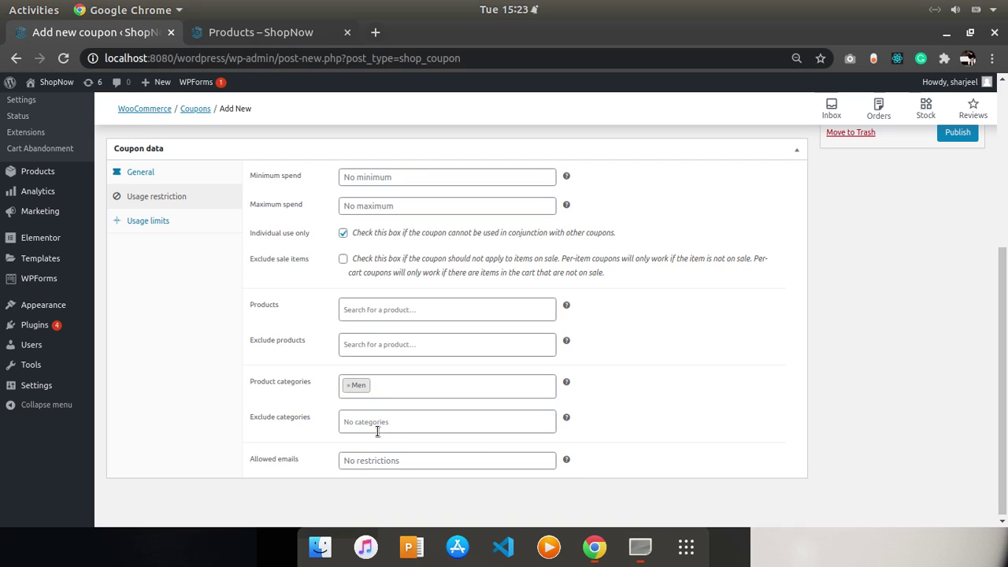
click(383, 429)
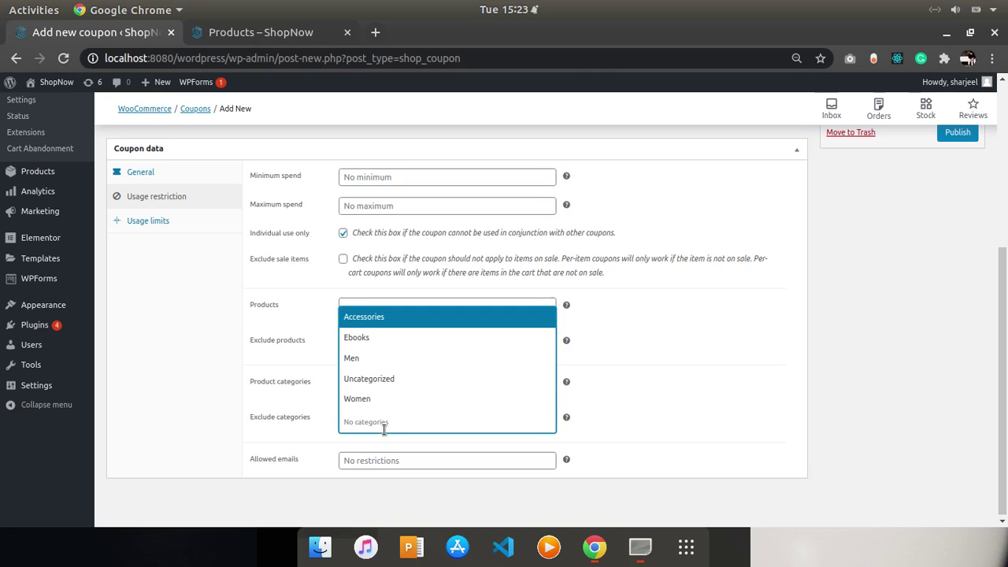
click(166, 381)
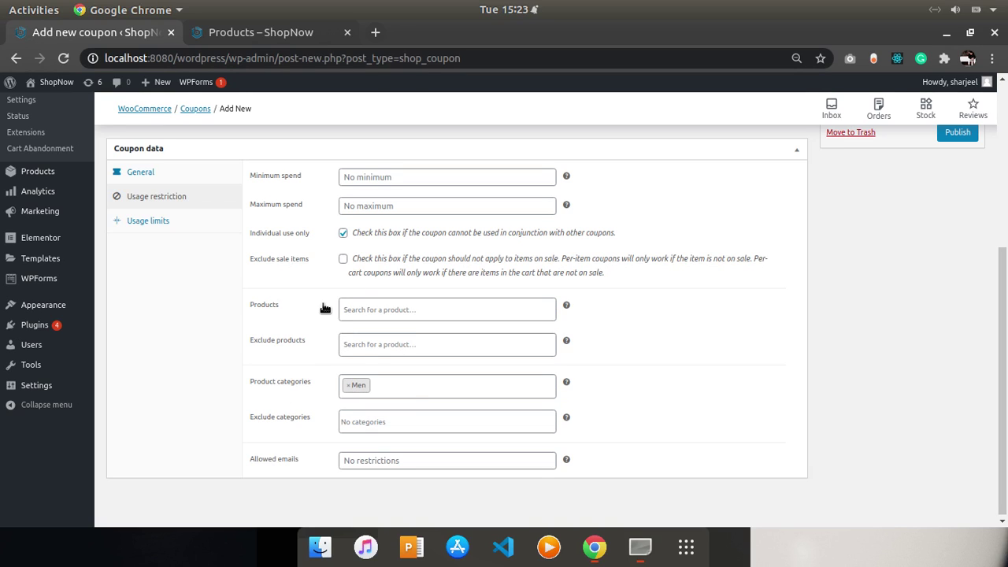
Set the coupon's usage limits to 100 per coupon and 1 per user
click(166, 220)
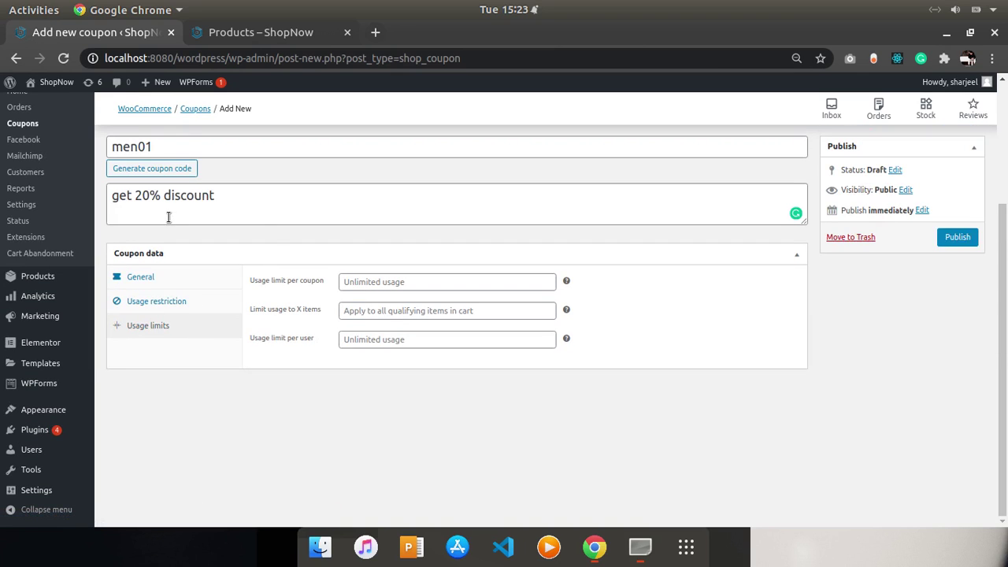
click(361, 282)
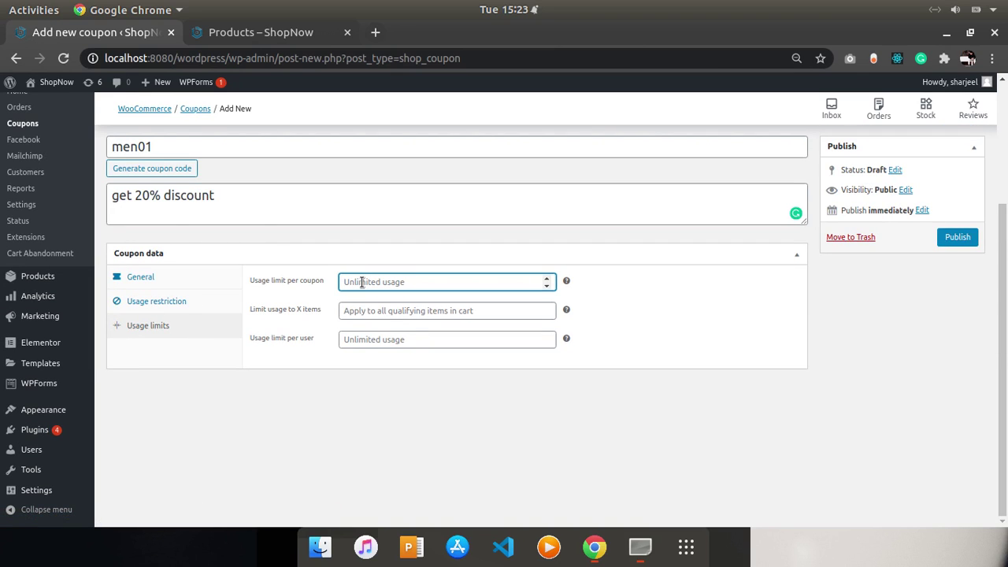
text(100)
click(373, 341)
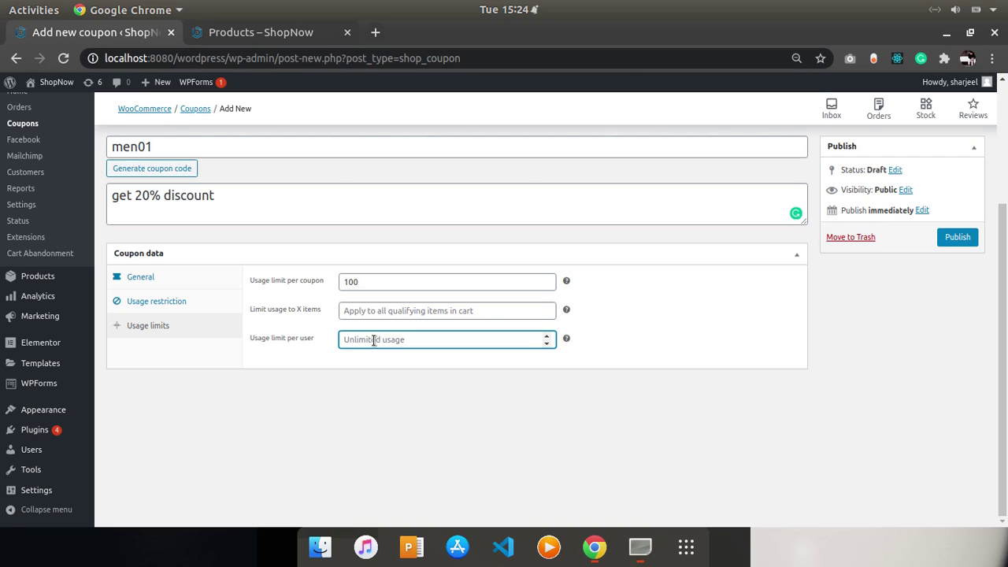
text(1)
click(458, 389)
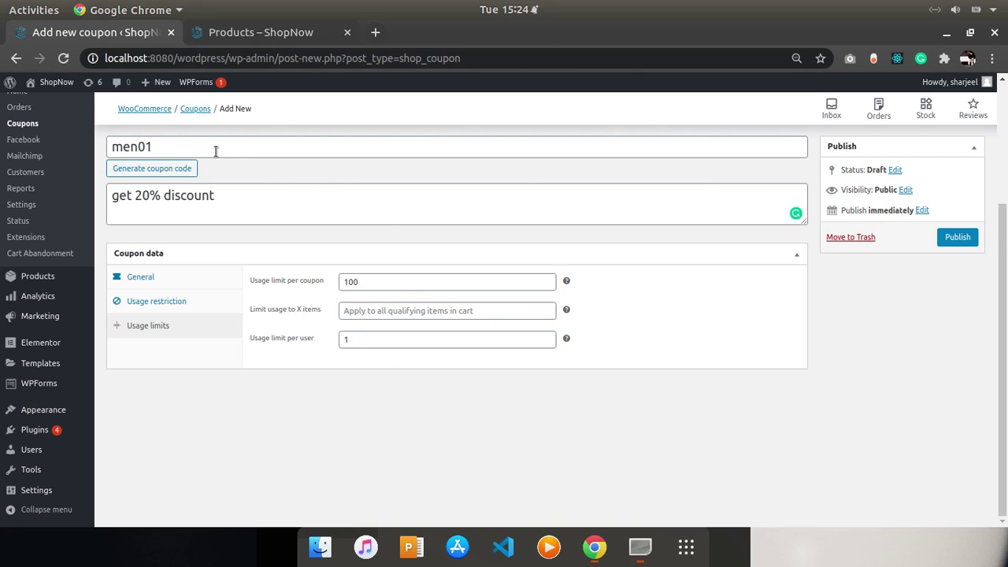
Replace the coupon code men01 with an automatically generated code
drag(173, 147, 91, 147)
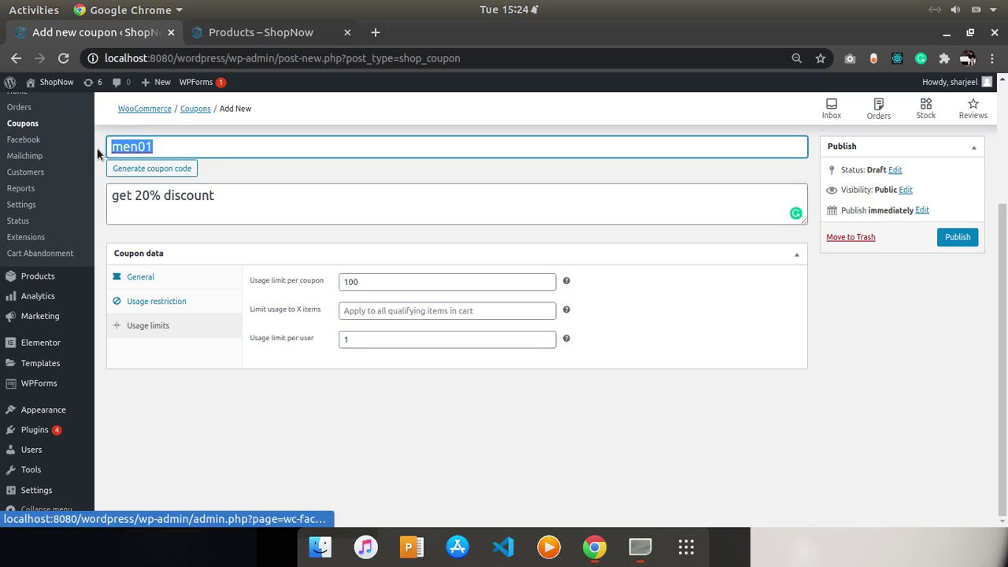
click(158, 168)
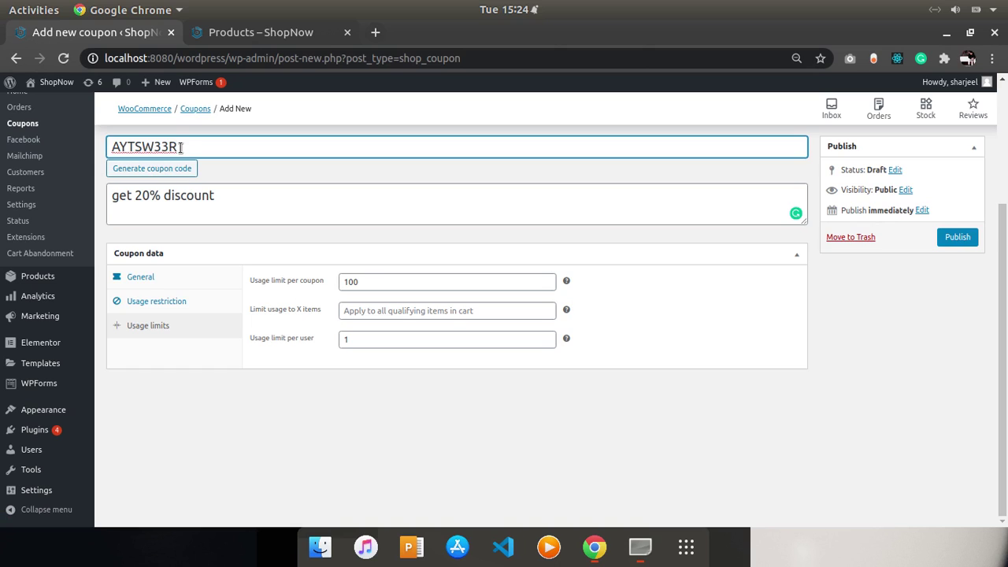
Regenerate the automatic coupon code several times until a new code replaces the current one
drag(181, 147, 93, 148)
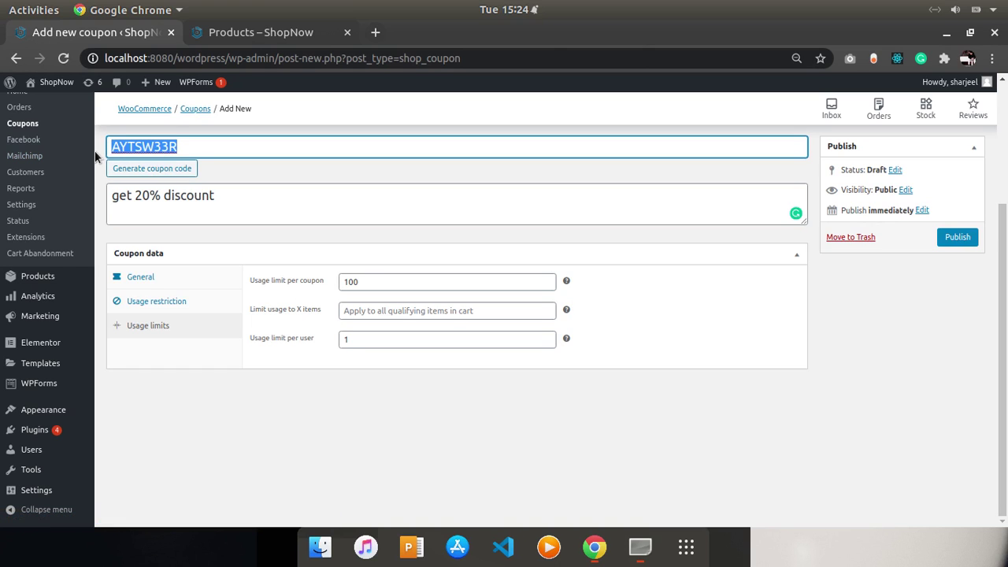
click(144, 171)
click(145, 173)
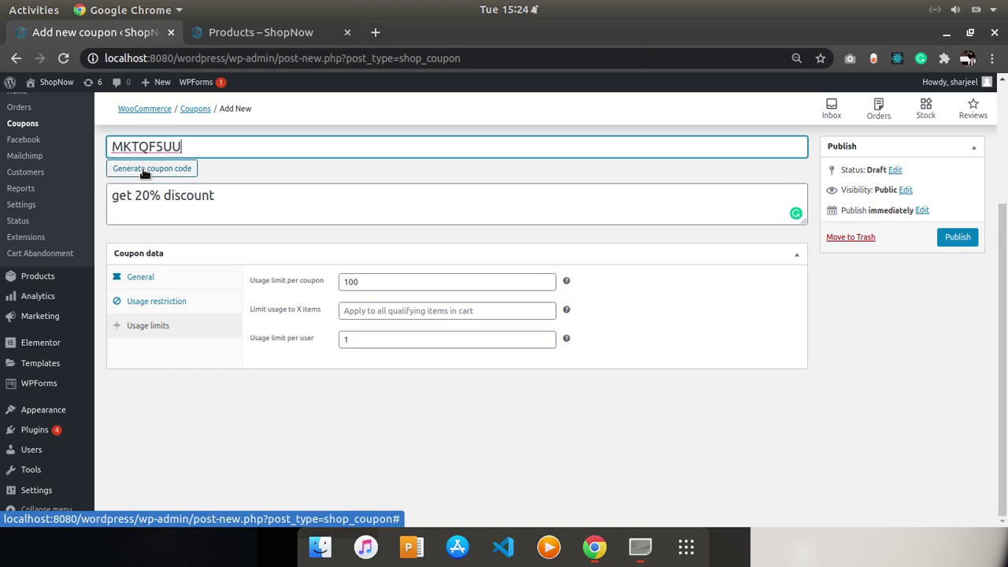
click(145, 173)
click(144, 173)
click(145, 172)
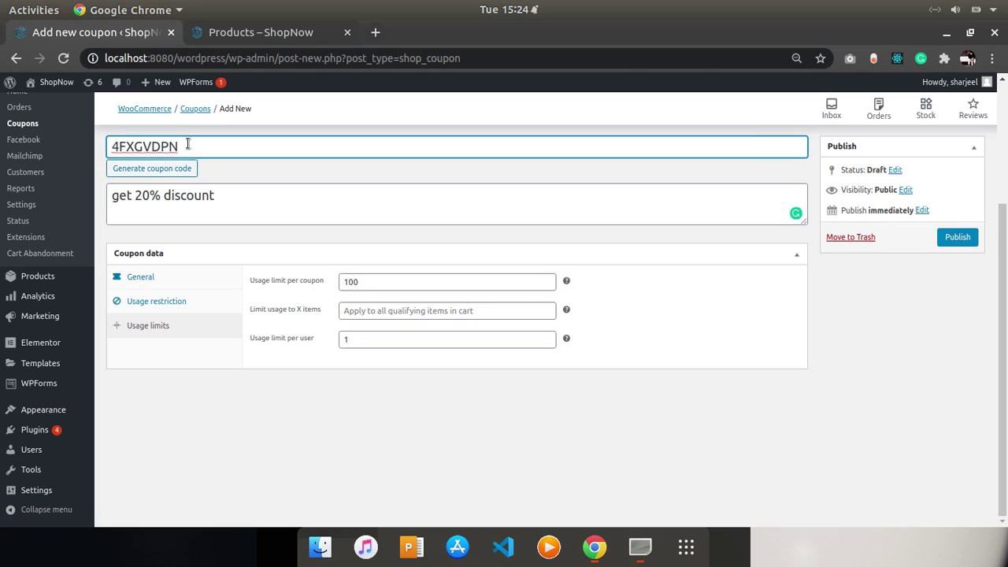
Copy the generated coupon code and publish the coupon
drag(188, 144, 91, 150)
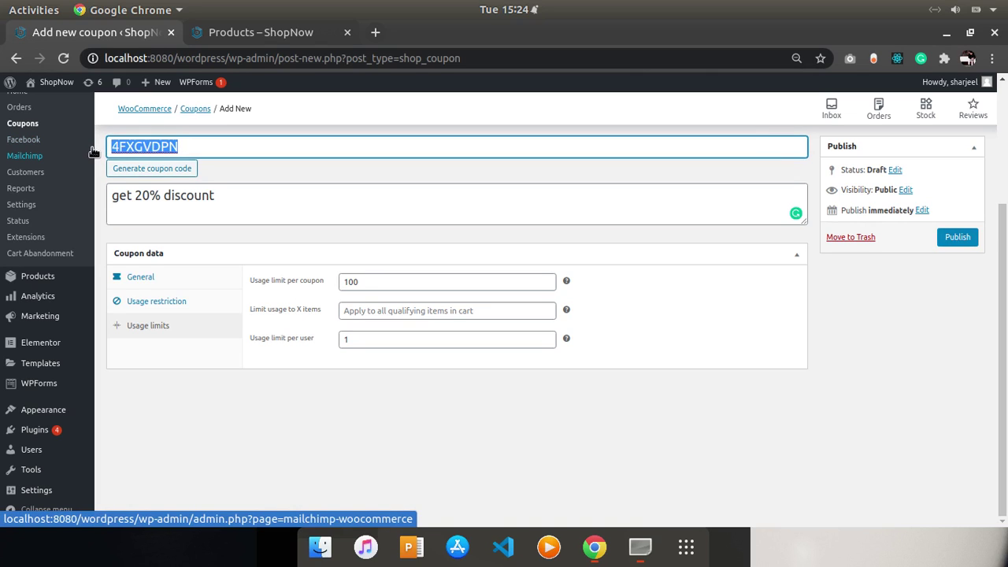
right_click(160, 146)
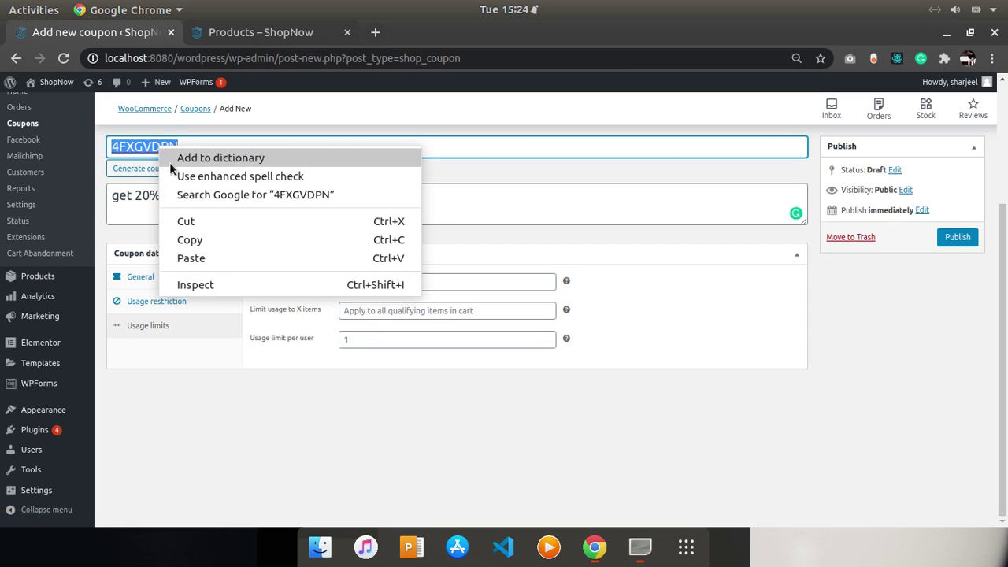
click(189, 240)
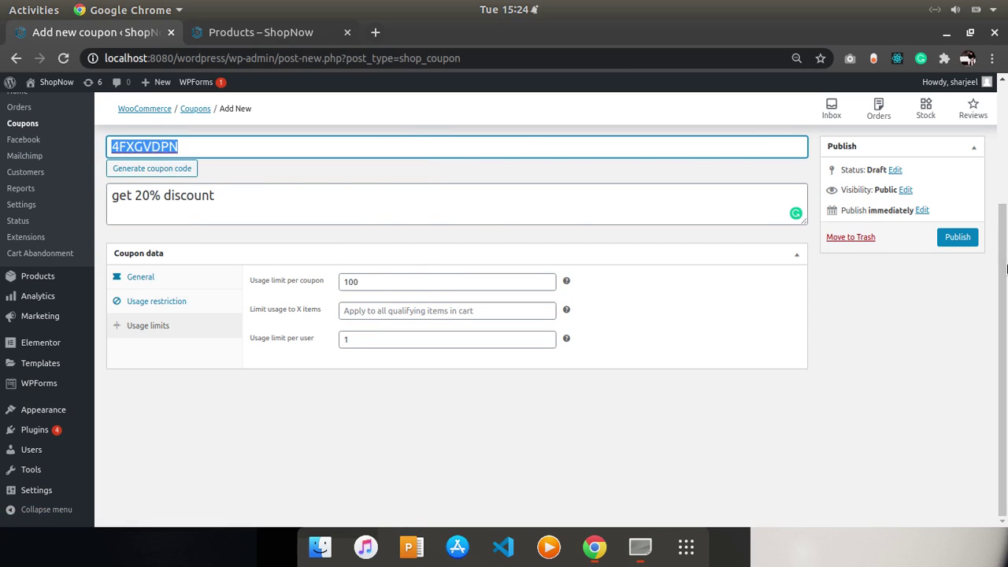
scroll(1006, 268, up, 4)
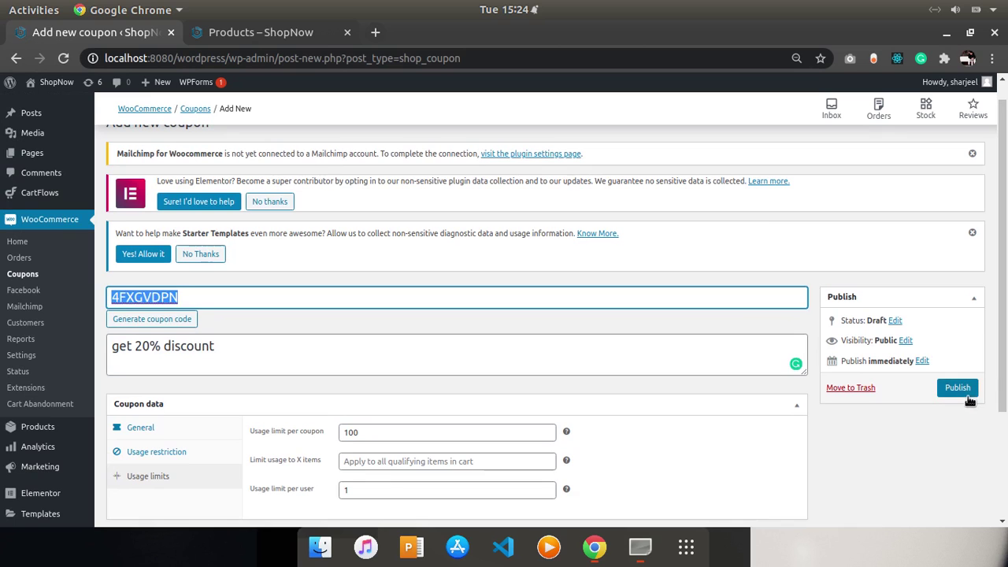
click(961, 389)
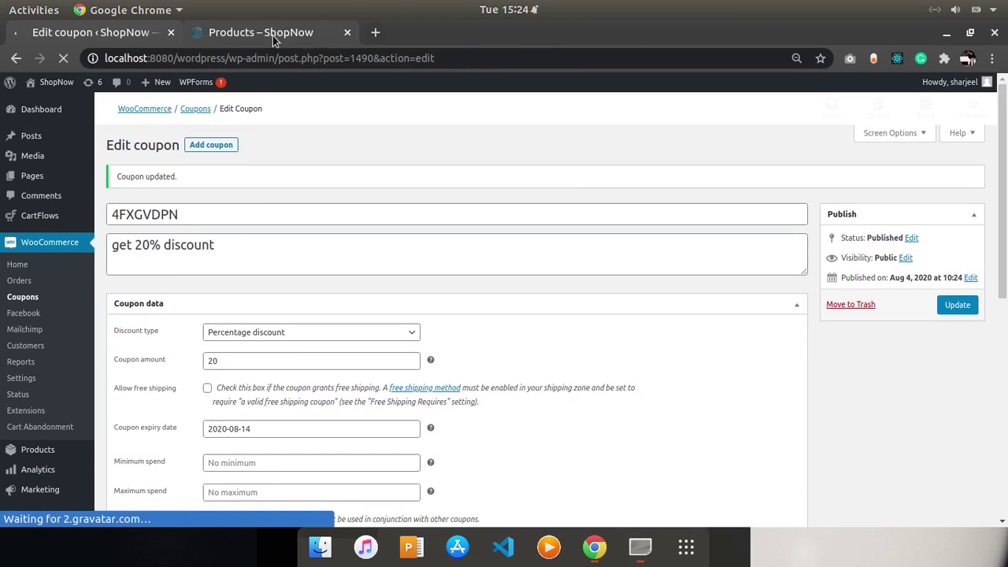
Switch to the ShopNow storefront and open its Store page to browse the products
click(271, 35)
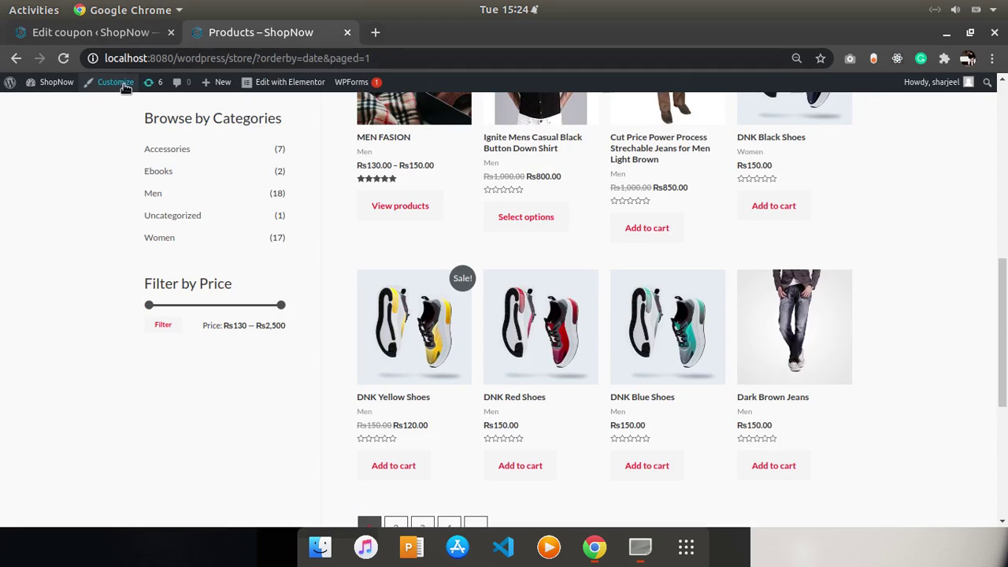
mouse_move(52, 91)
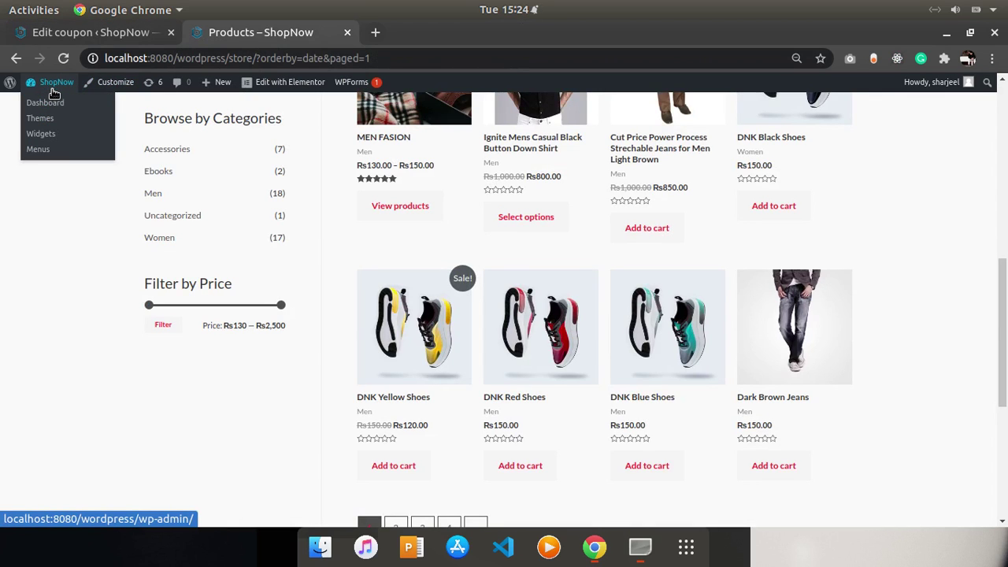
click(54, 93)
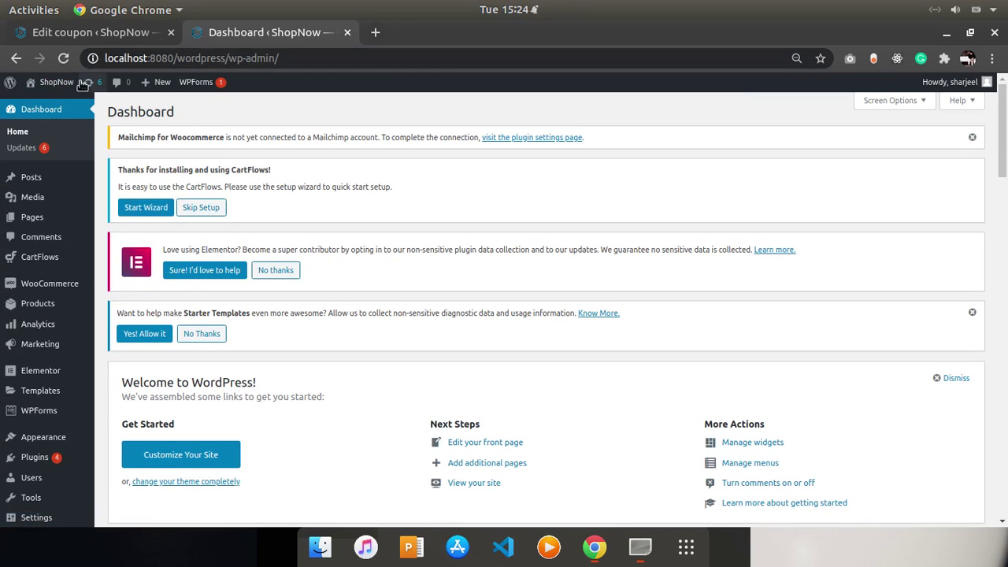
click(46, 103)
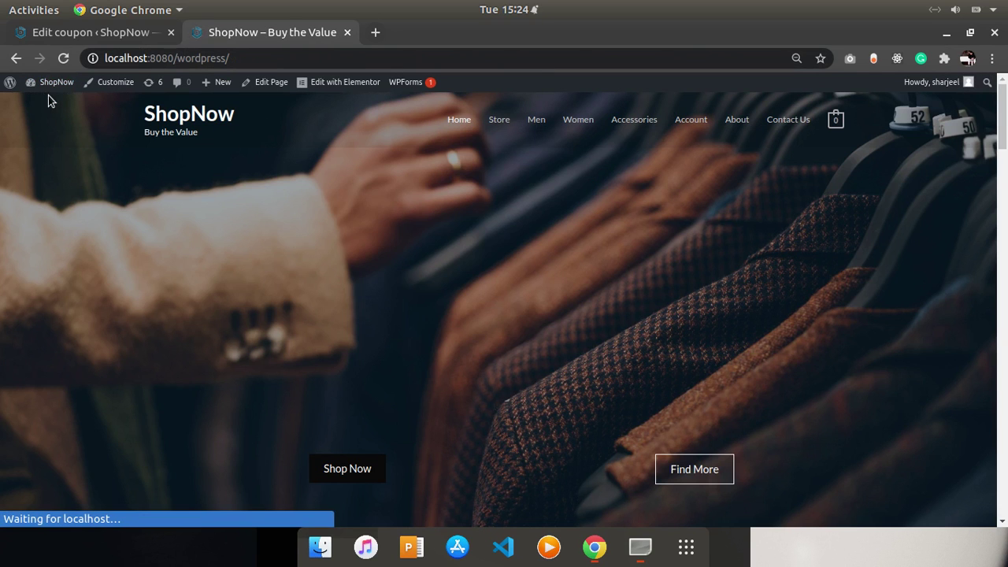
click(503, 122)
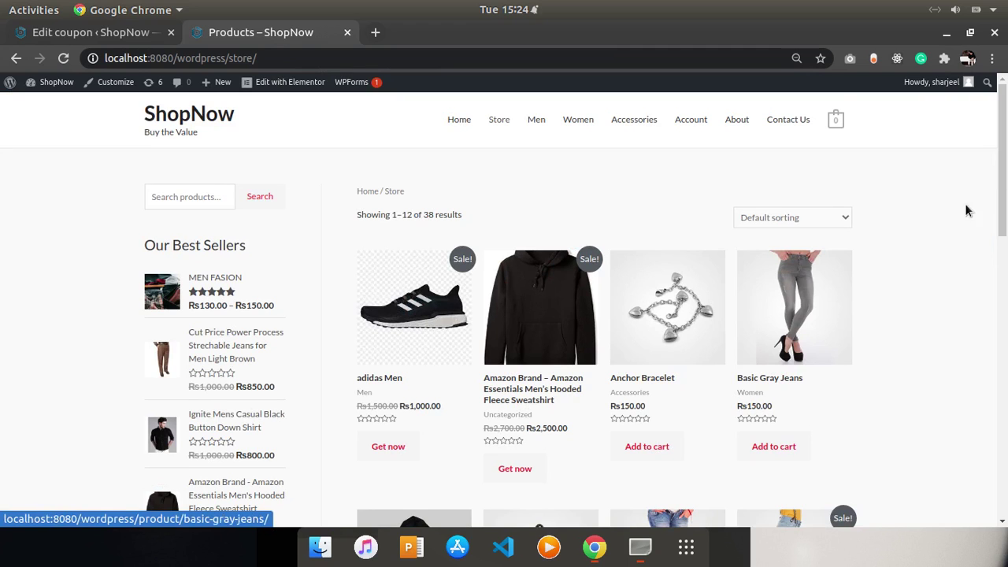
scroll(967, 207, down, 4)
scroll(1000, 139, up, 4)
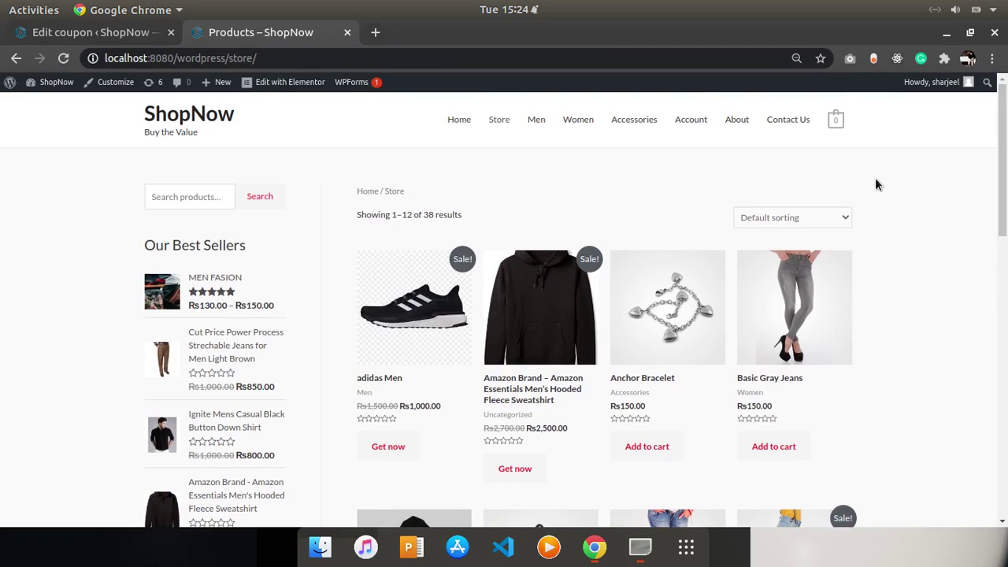
Add the Black Hoodie from the Men category to the cart and view the cart
click(533, 128)
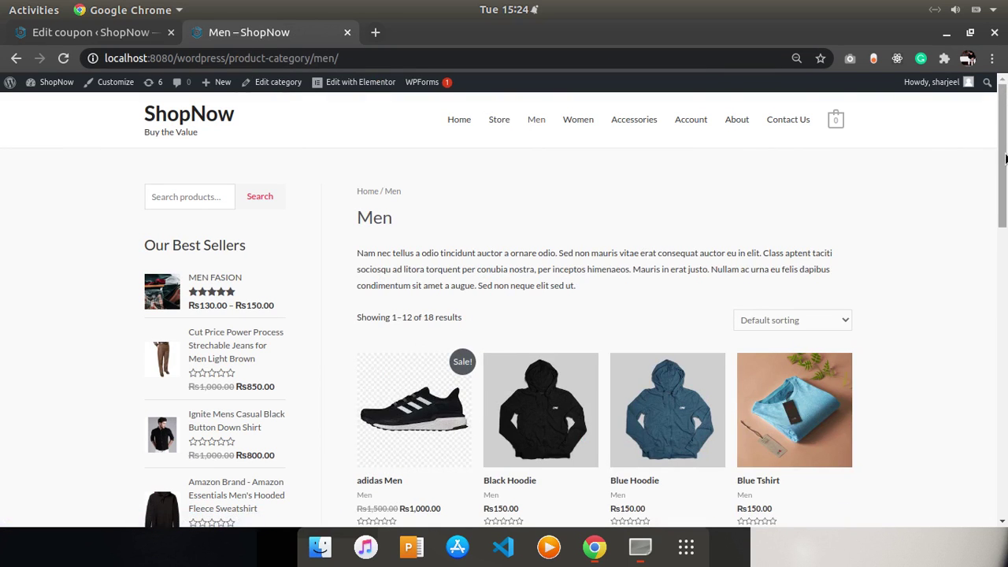
scroll(1003, 162, down, 4)
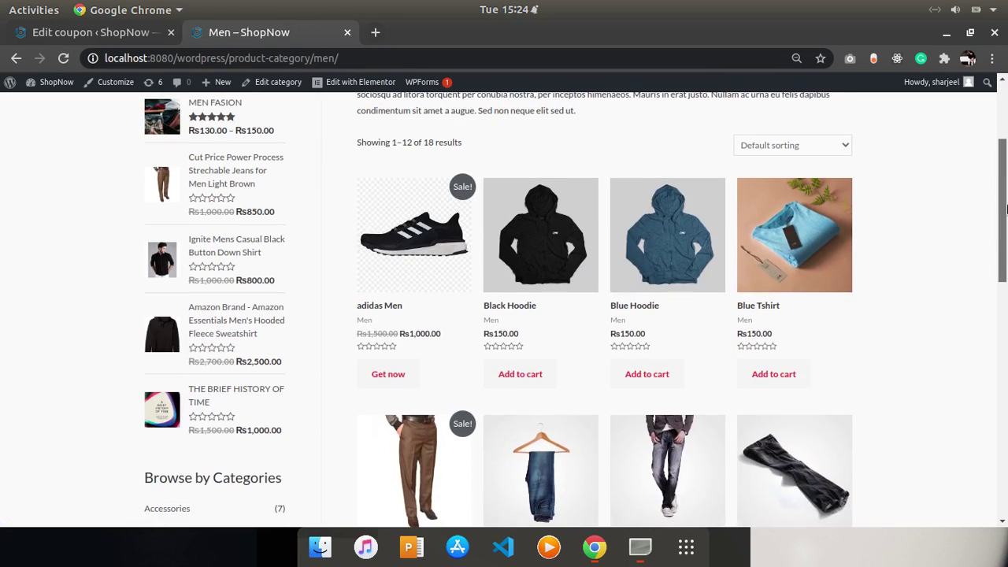
click(516, 378)
click(517, 403)
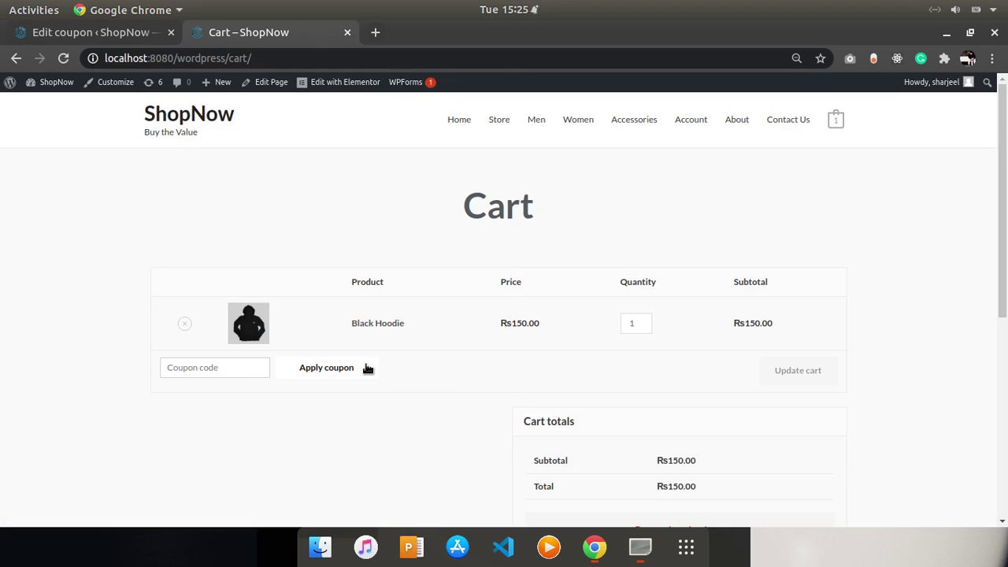
Paste the copied coupon code into the cart and apply it to the Black Hoodie order
click(226, 369)
key(ctrl+v)
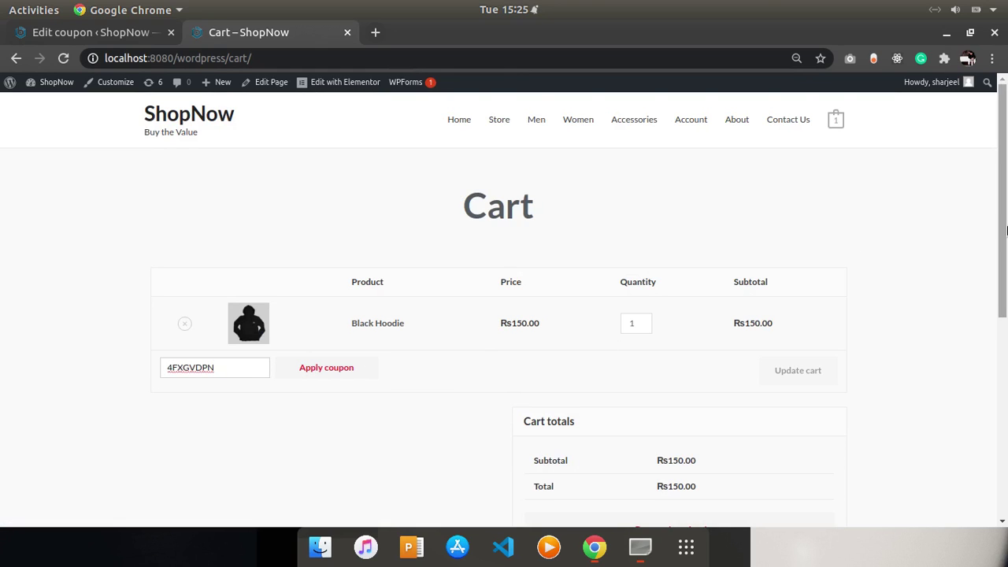
scroll(850, 262, down, 3)
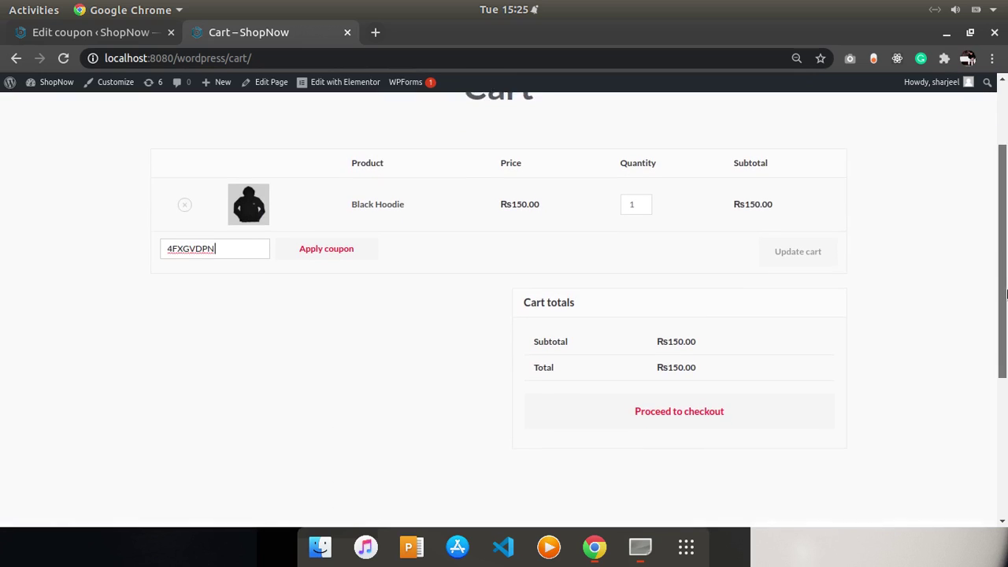
click(333, 250)
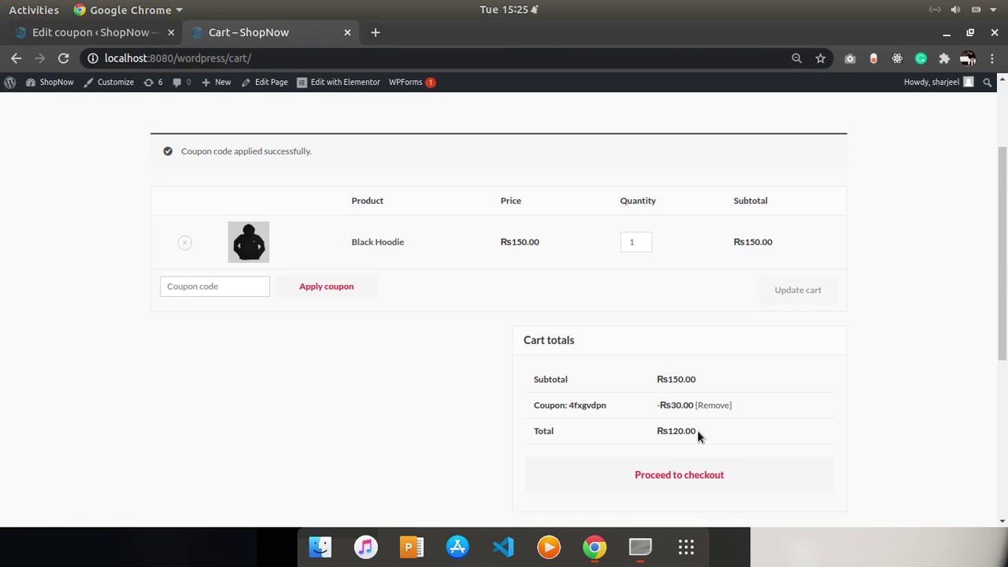
Check the discounted cart total and proceed to checkout to review the order summary and billing details
drag(697, 436, 652, 432)
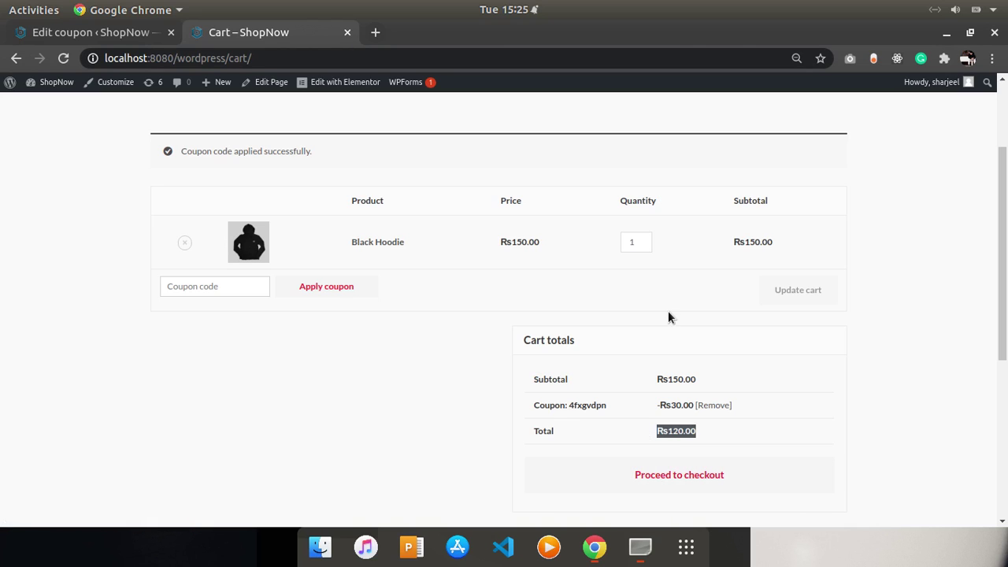
click(673, 476)
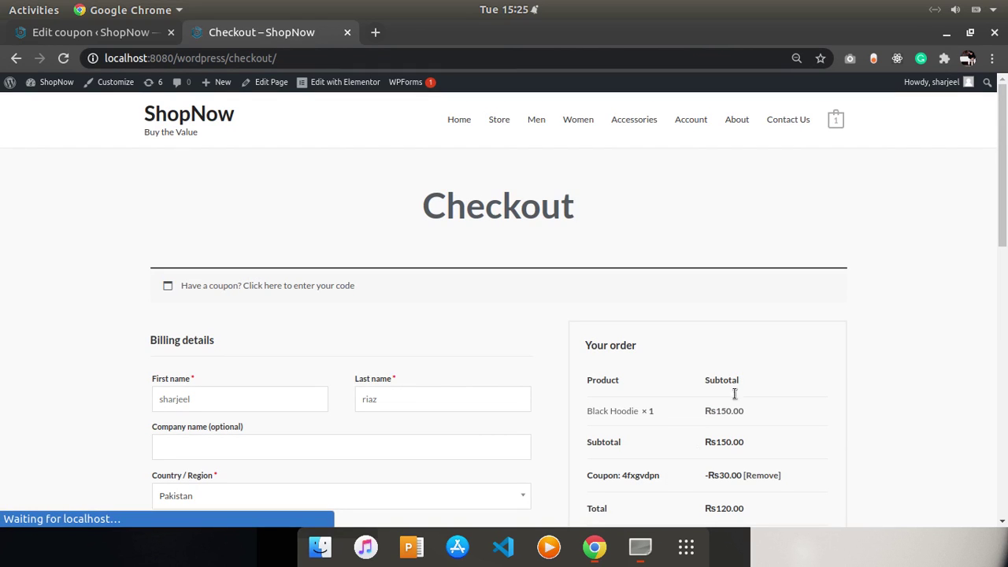
scroll(949, 344, down, 4)
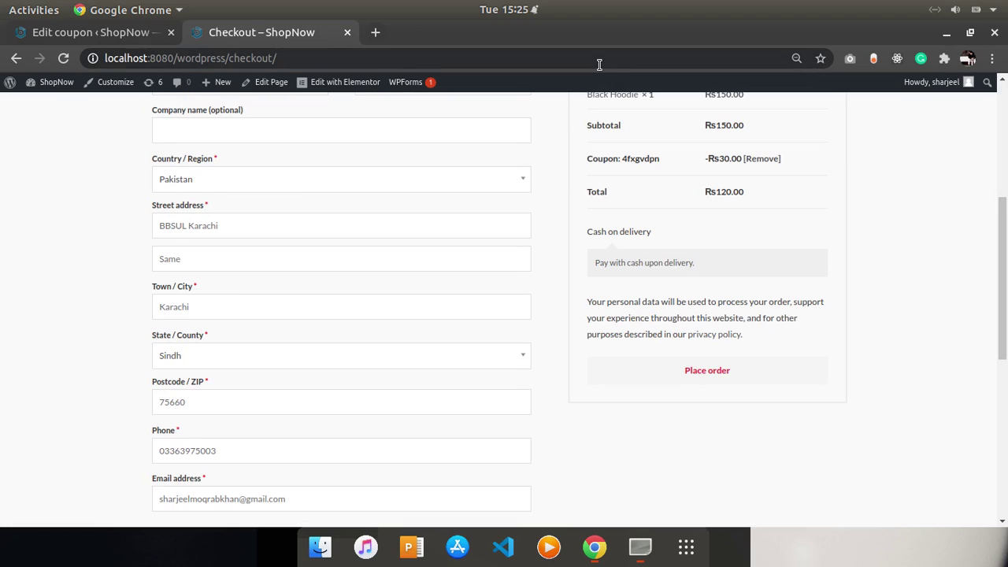
Return to the coupon's admin page and open the general WooCommerce settings to look over the store options
click(117, 38)
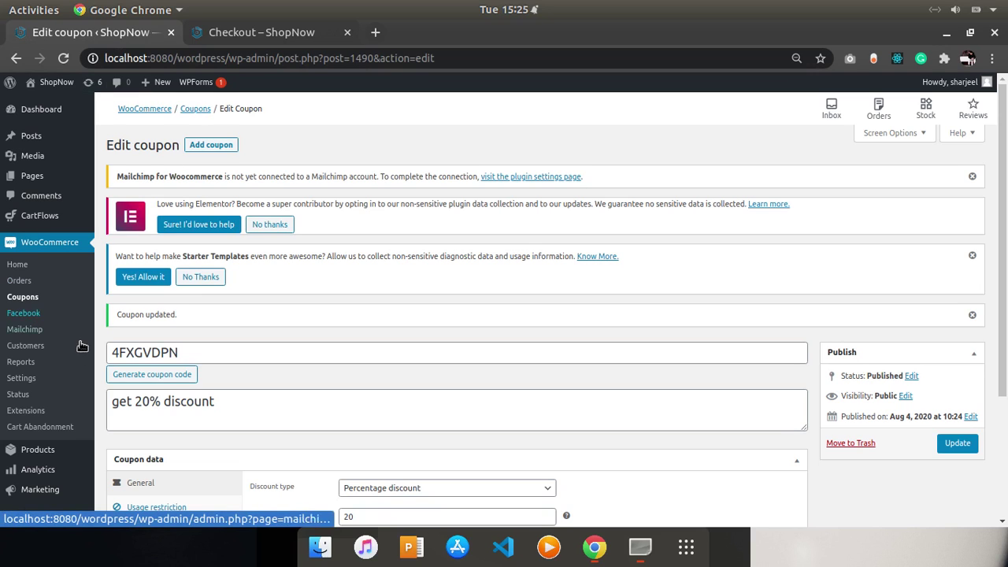
click(27, 379)
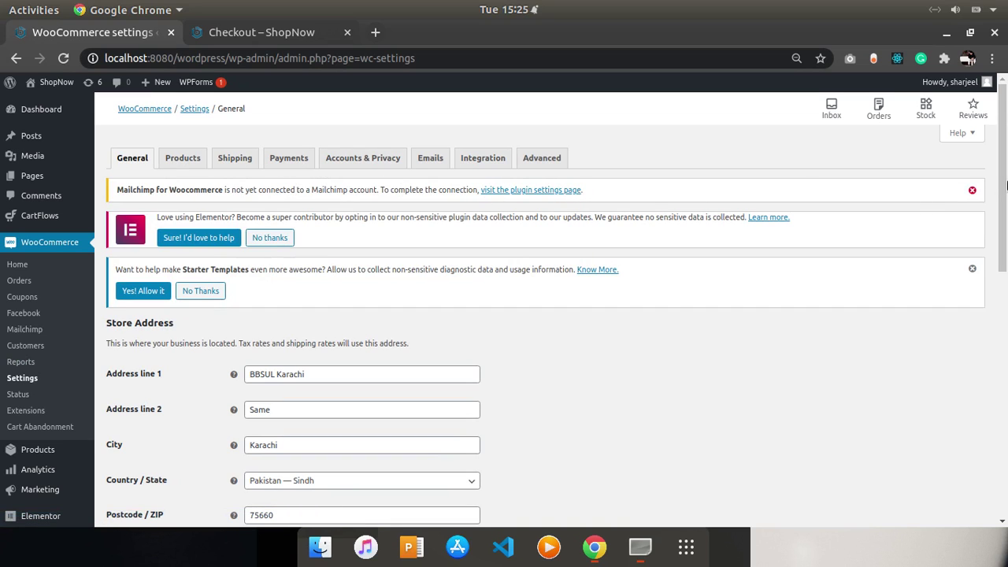
drag(1002, 236, 998, 199)
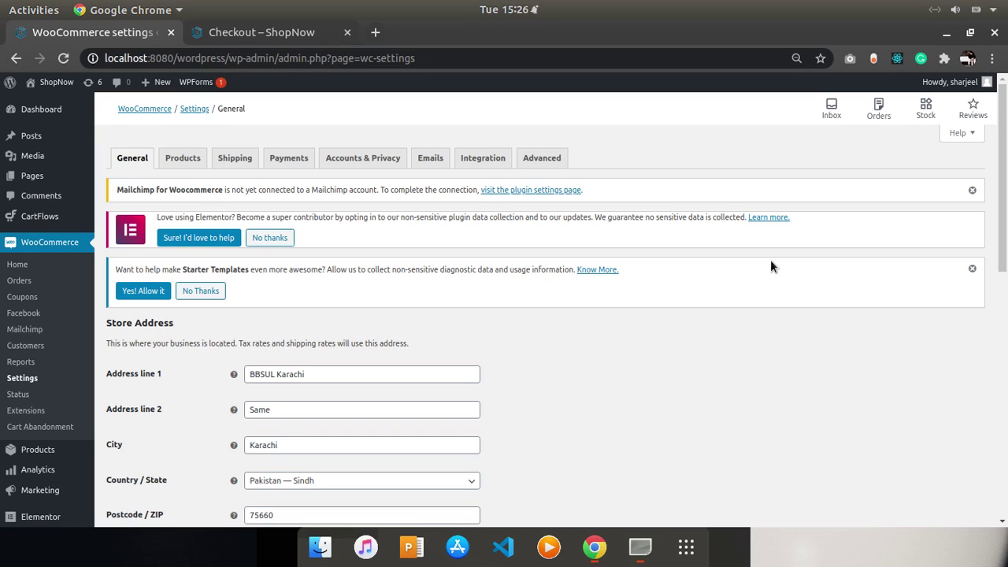
click(643, 561)
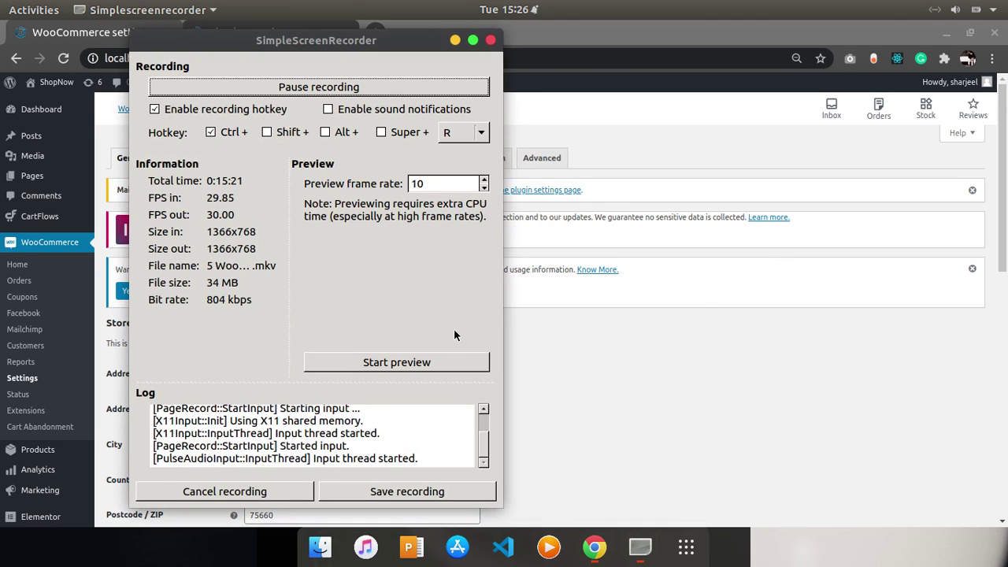